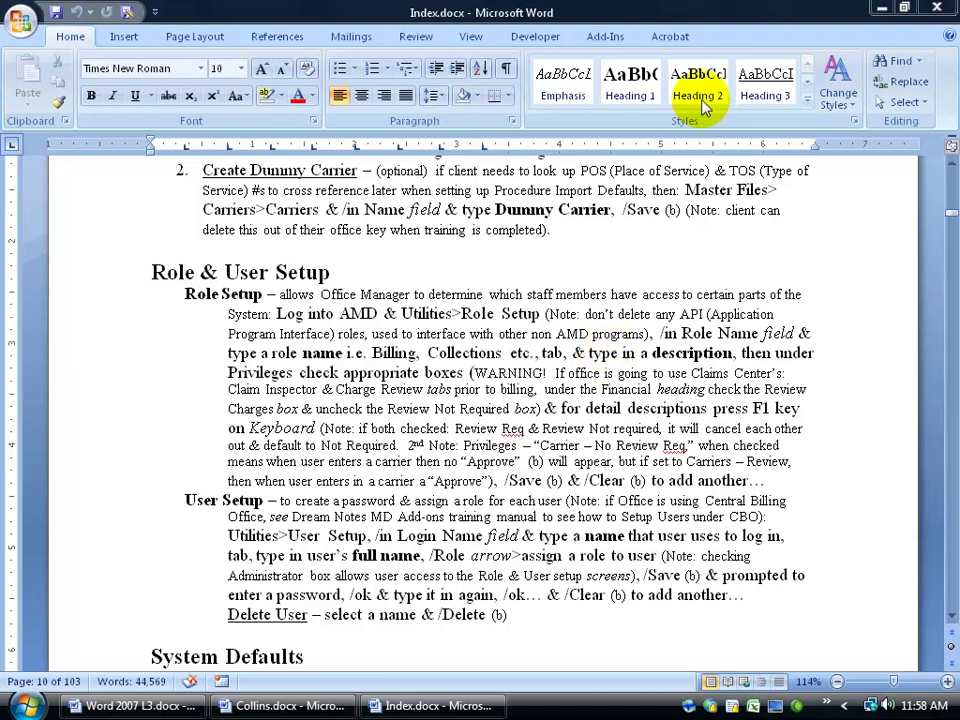
Step: Check in the Word options whether the Developer tab is set to show in the ribbon
left_click(530, 37)
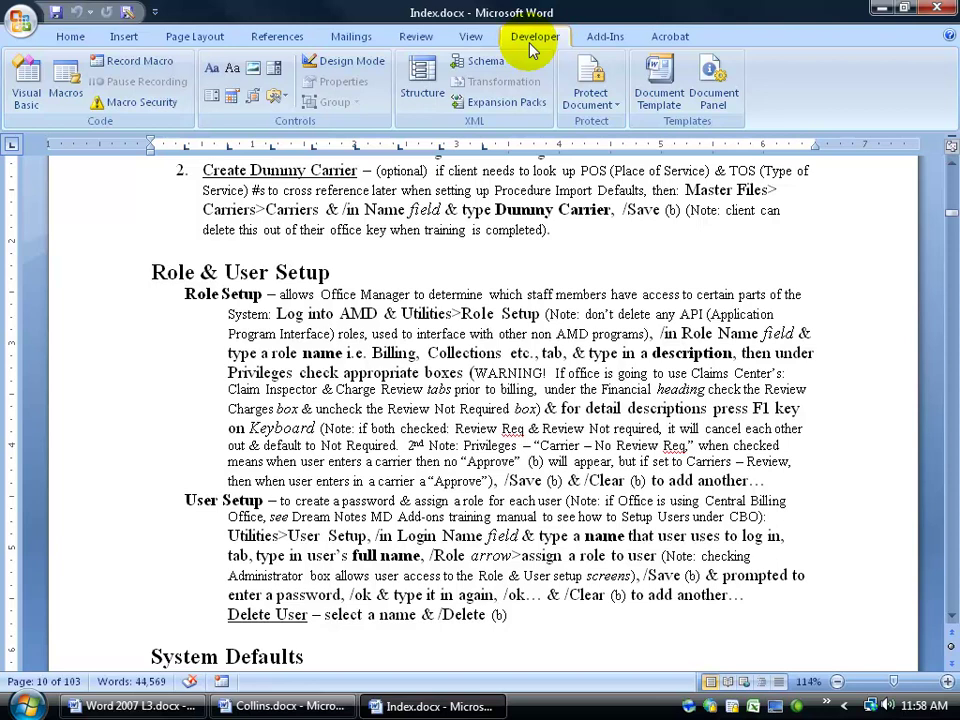
left_click(21, 25)
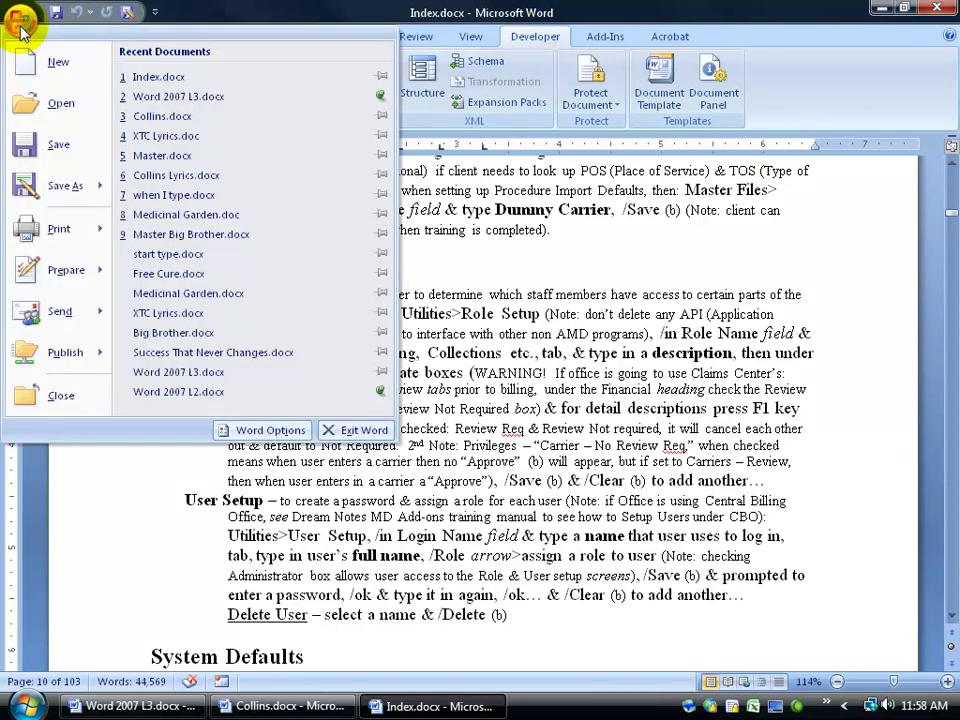
left_click(252, 430)
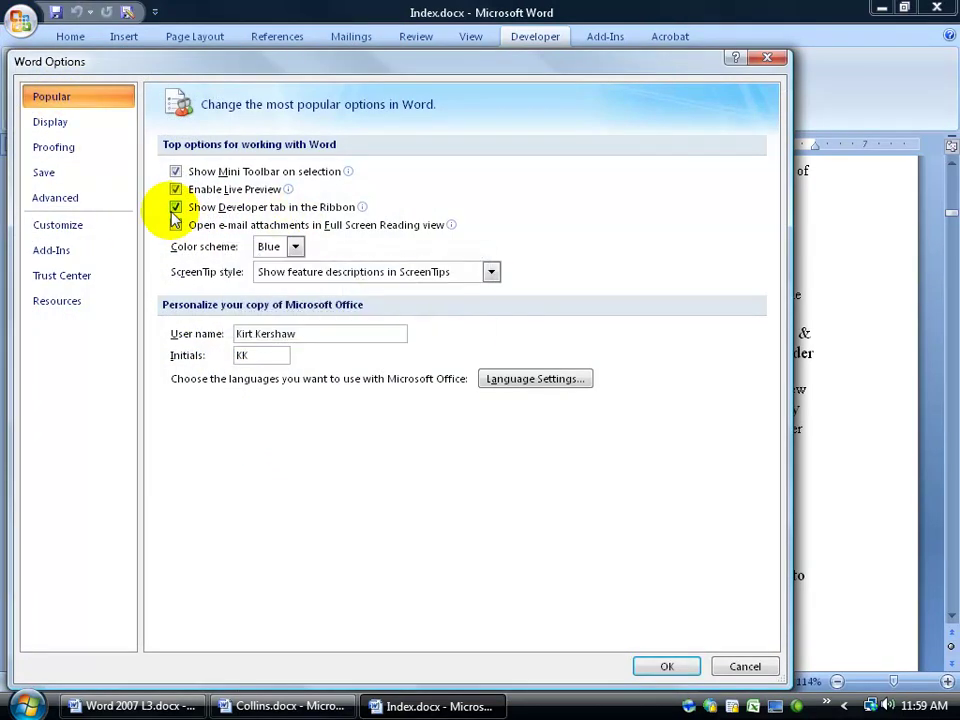
left_click(726, 666)
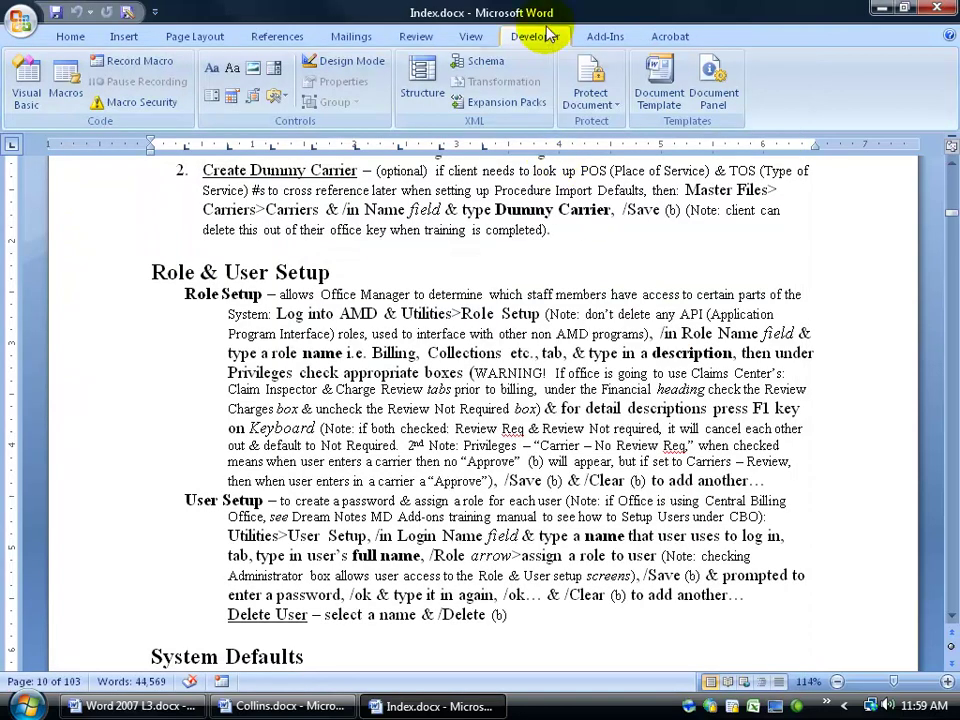
Step: Open the formatting and editing restriction settings for the document
left_click(601, 95)
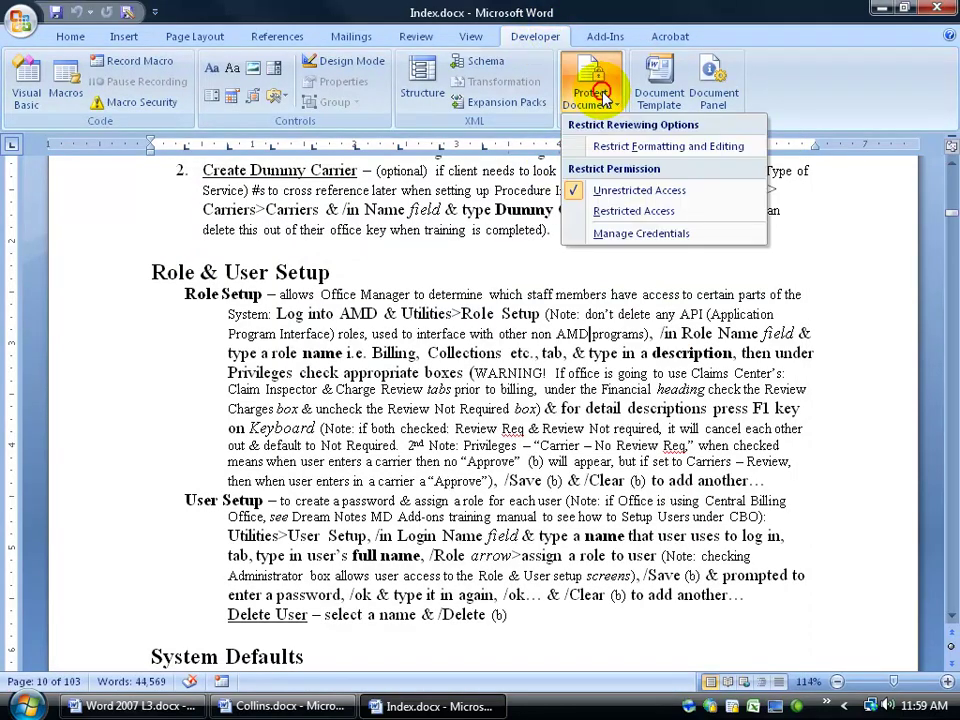
left_click(604, 147)
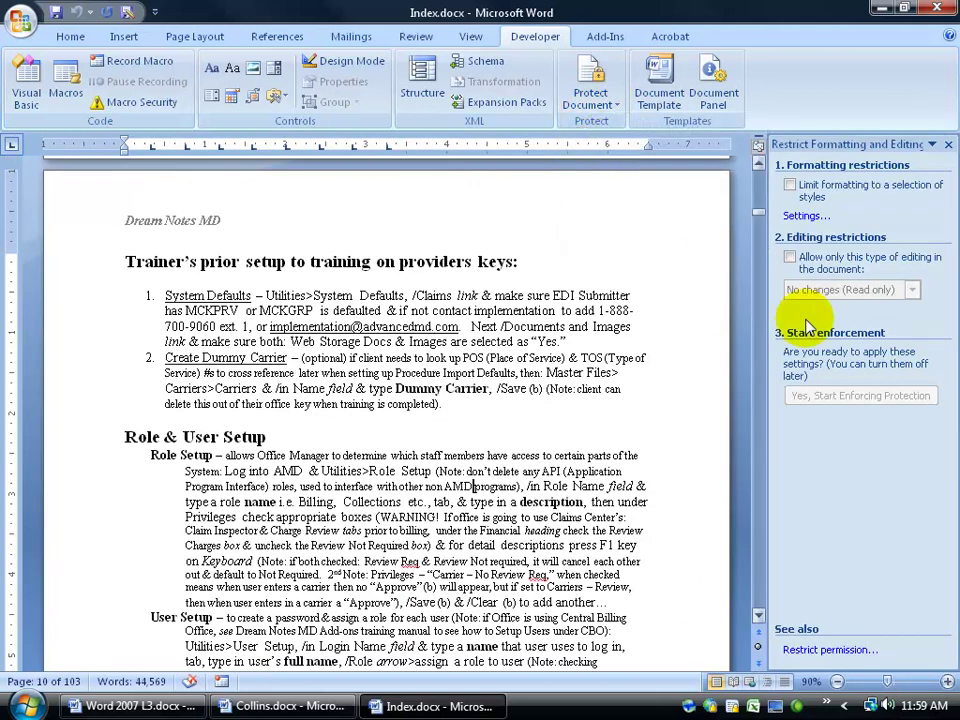
Step: Try to limit formatting to a selection of styles that excludes Endnote Reference
left_click(790, 186)
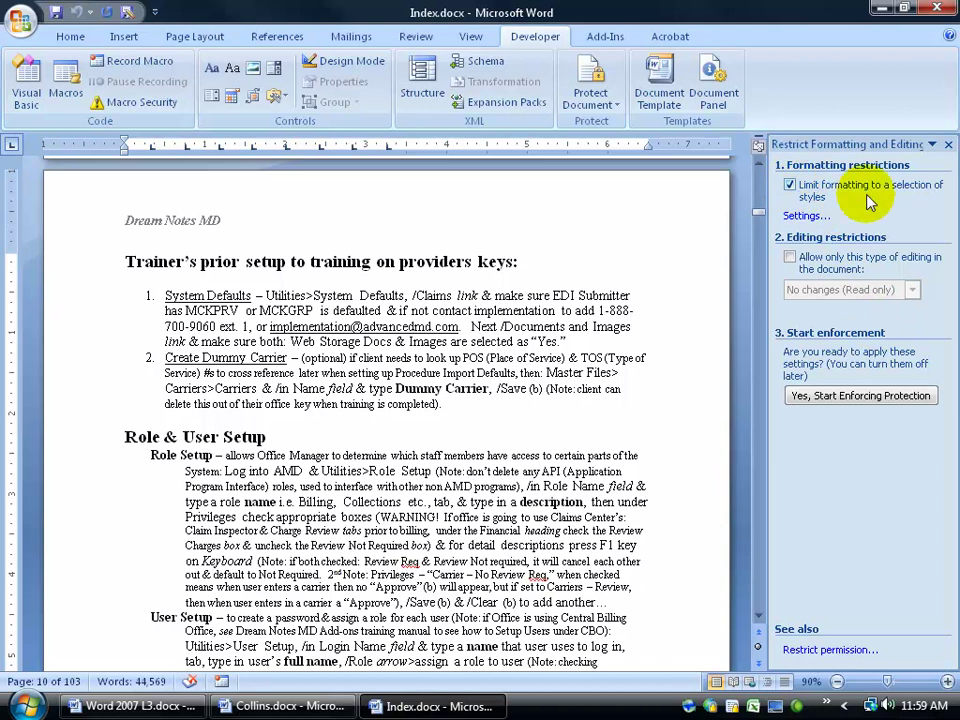
left_click(804, 215)
left_click_drag(527, 291, 529, 299)
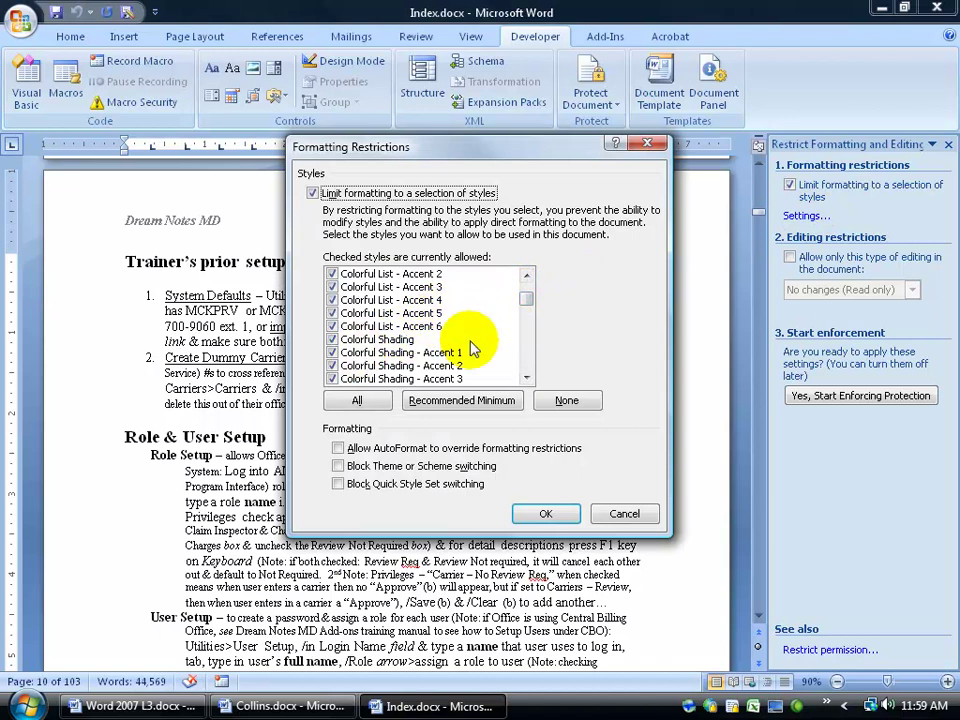
left_click_drag(524, 300, 528, 312)
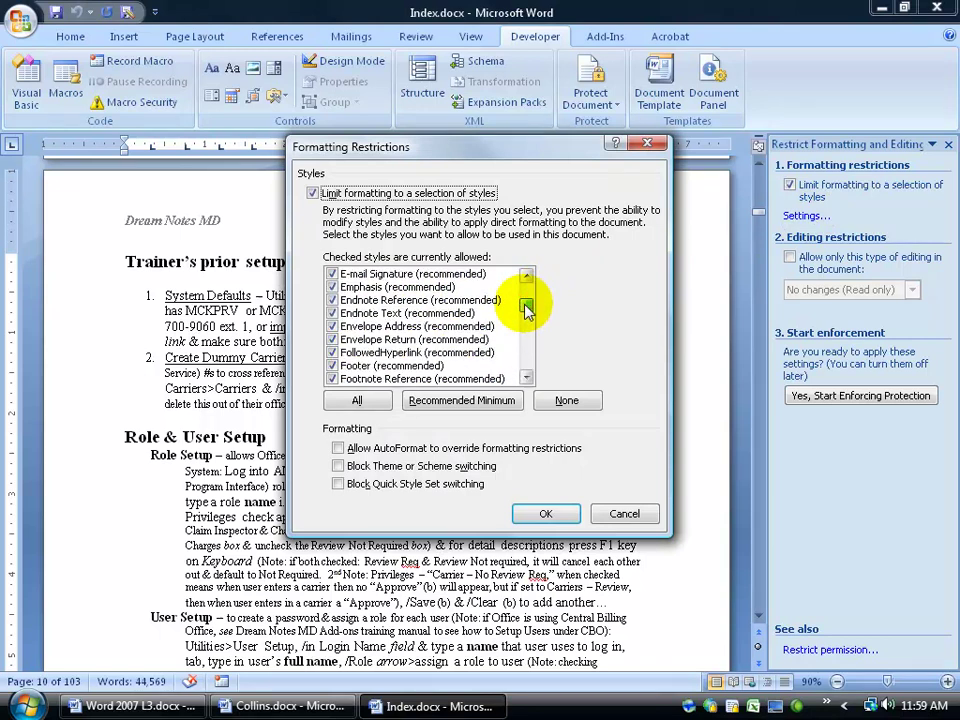
left_click(333, 300)
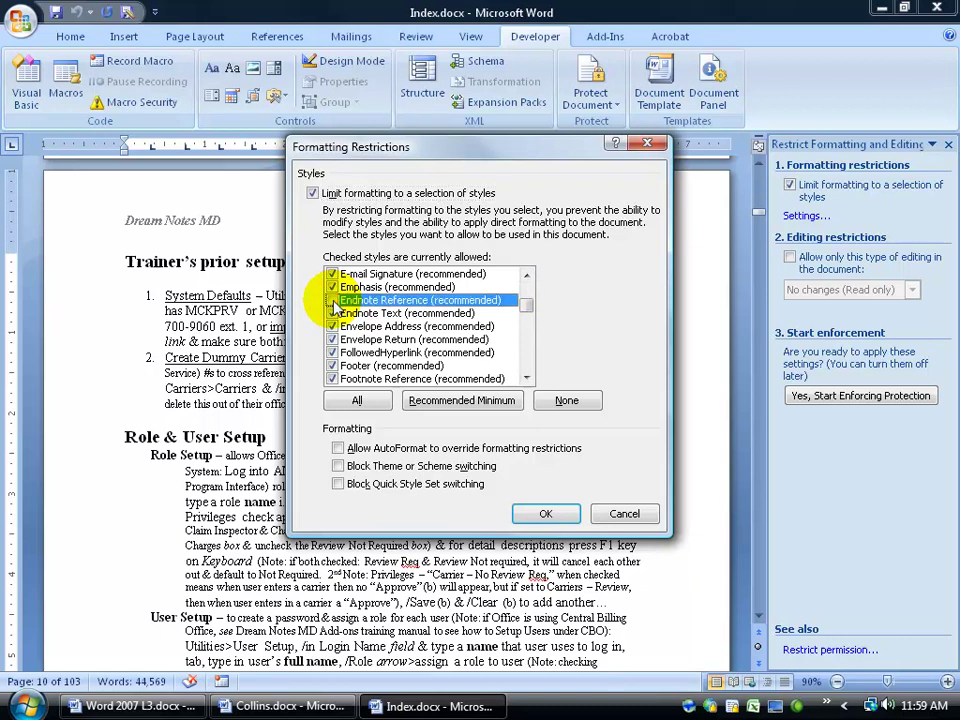
left_click(341, 314)
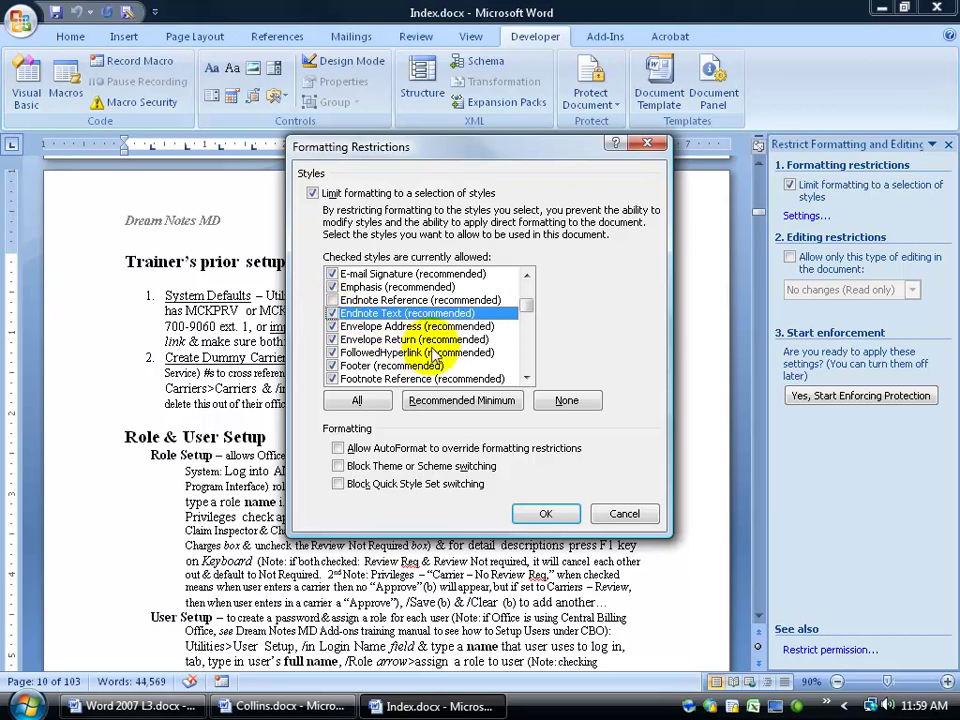
left_click(624, 513)
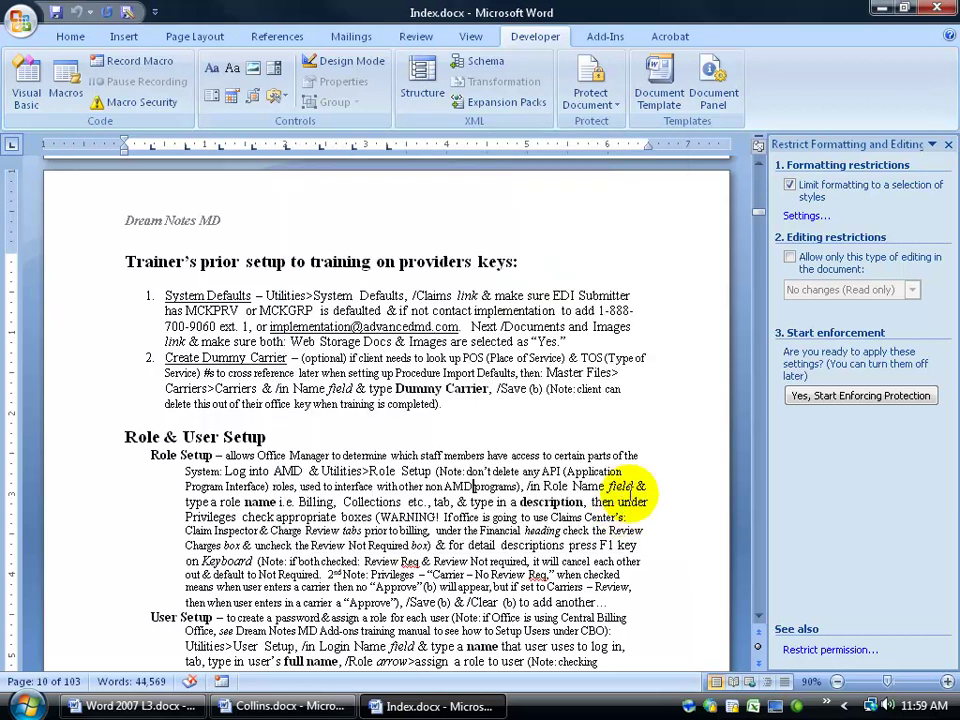
left_click(790, 186)
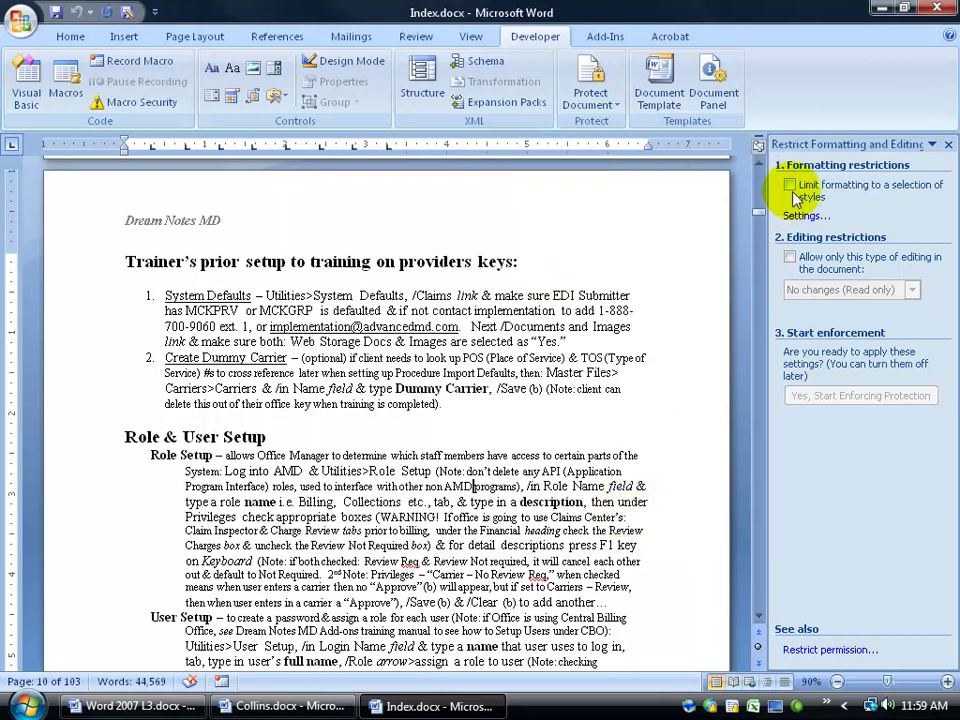
Step: Restrict editing of the document to Tracked changes and start enforcing protection without a password
left_click(790, 258)
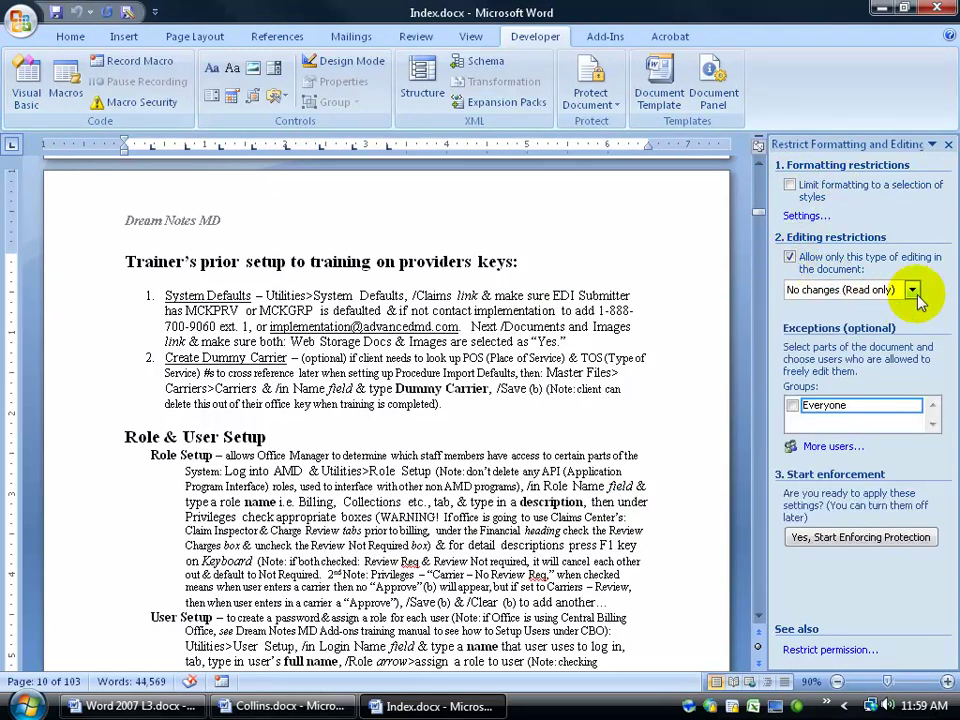
left_click(912, 290)
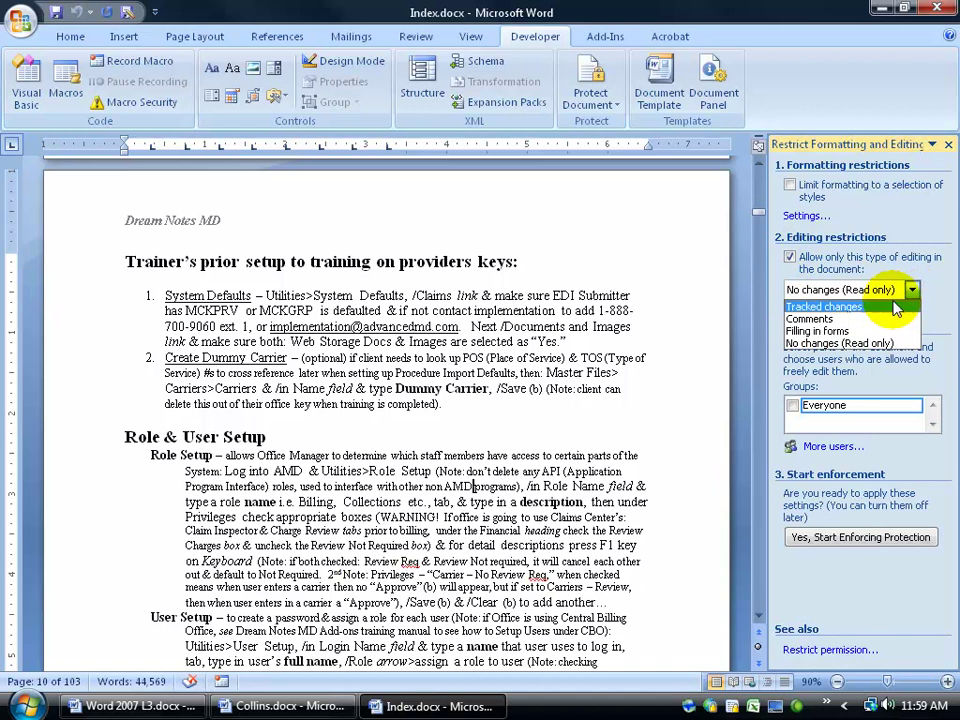
left_click(886, 307)
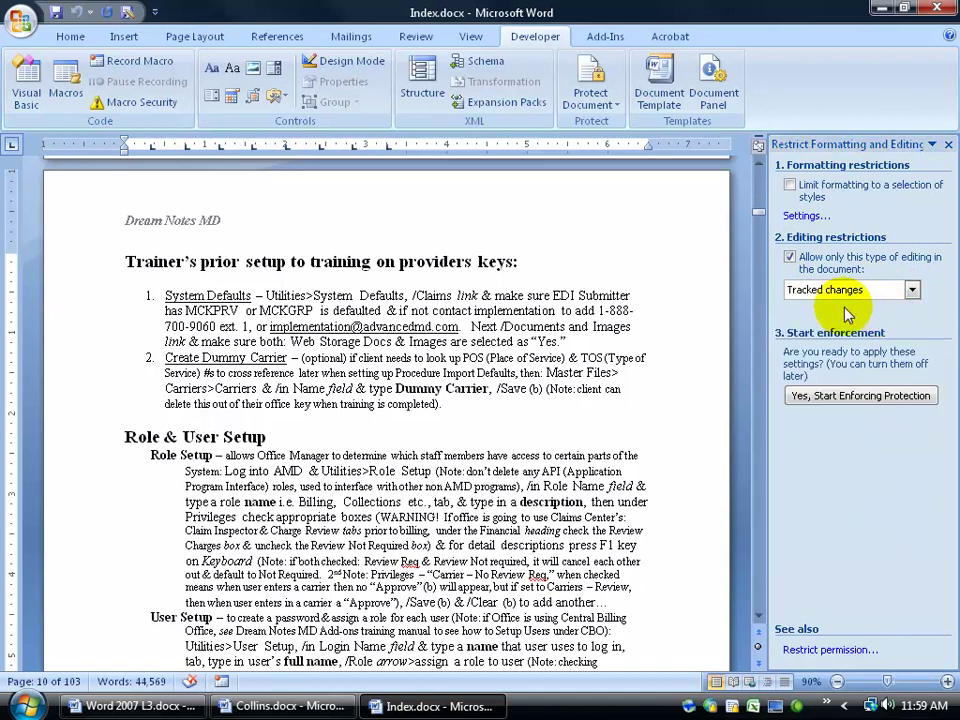
left_click(834, 396)
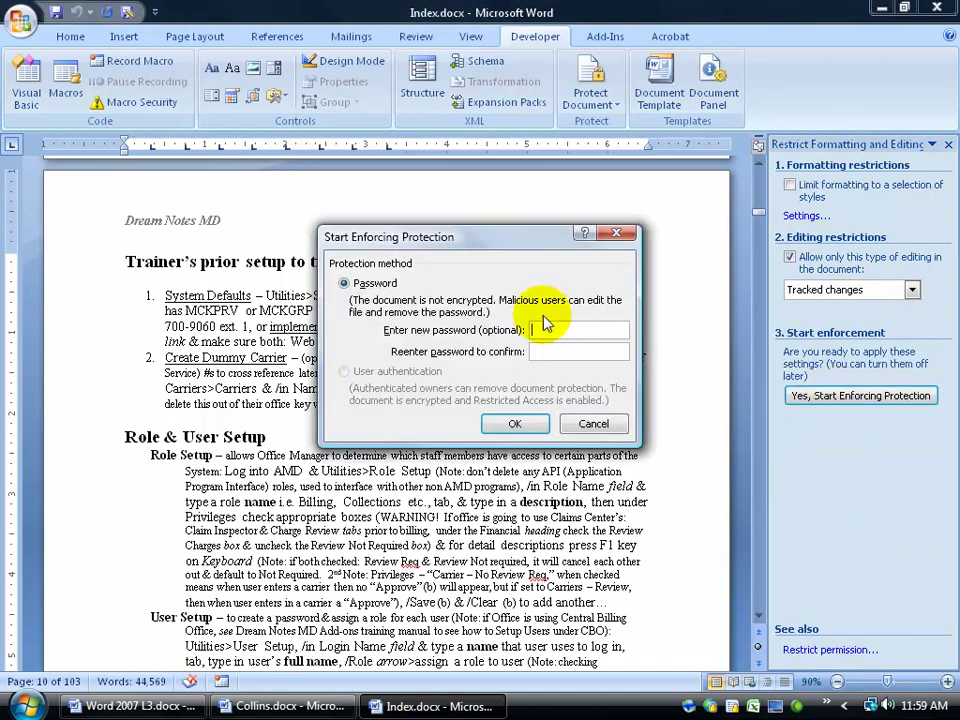
left_click(535, 425)
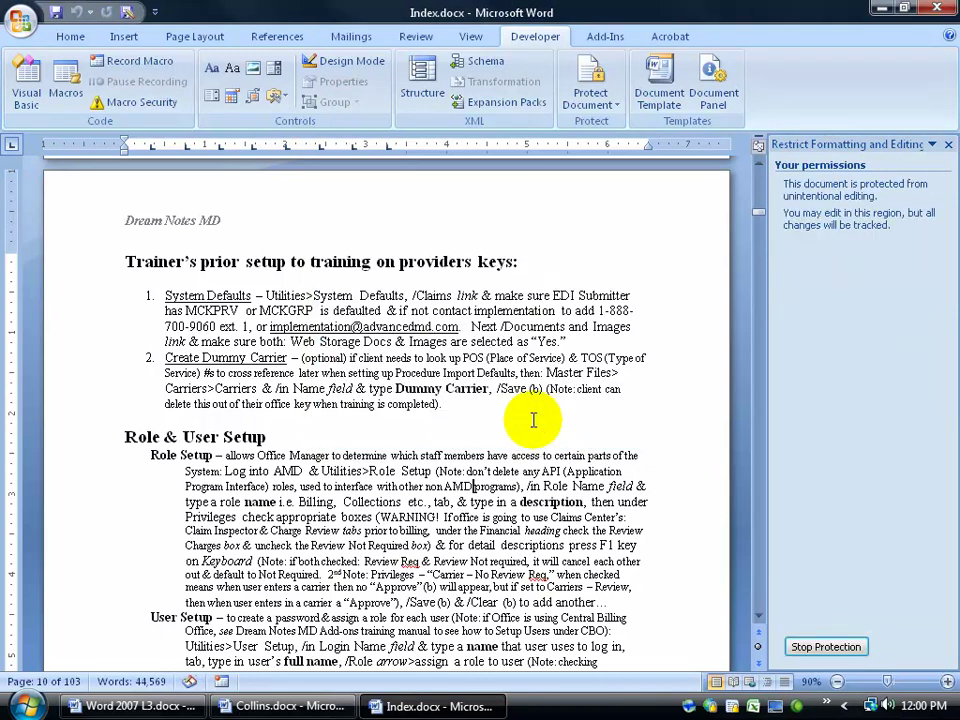
Step: Stop the document protection and start enforcing it again without a password
left_click(826, 647)
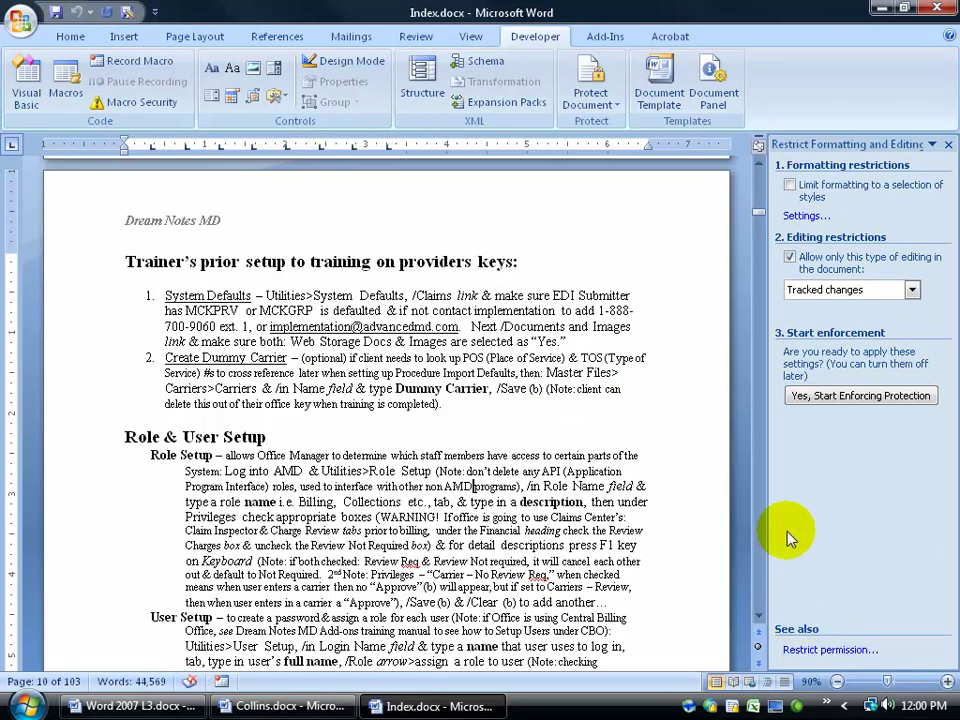
left_click(847, 398)
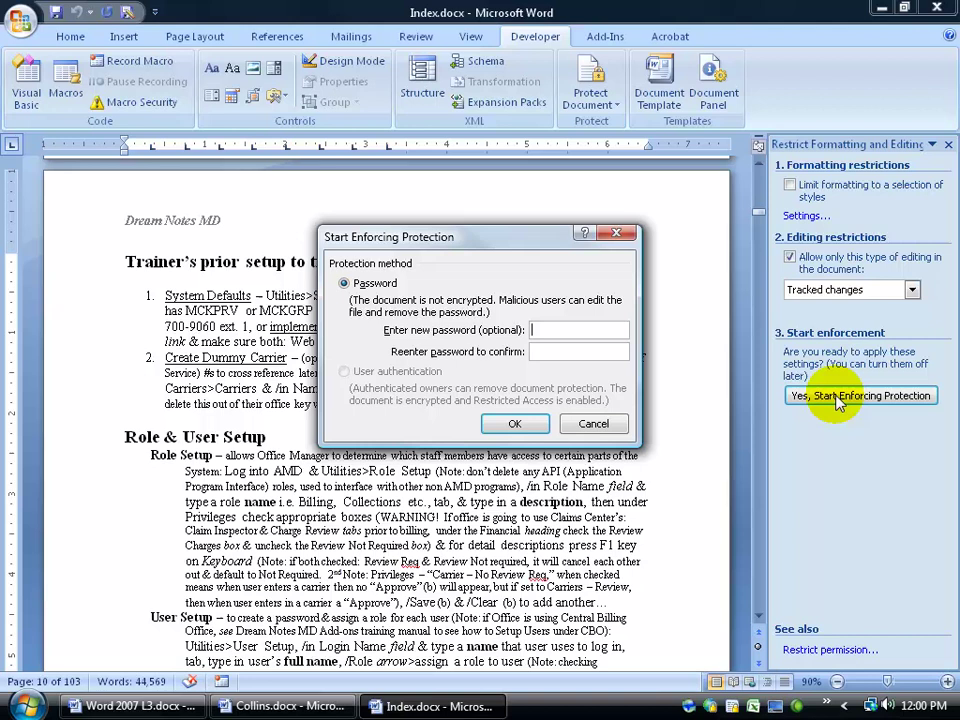
left_click(517, 422)
Step: Insert the test text "dfdj" inside the word "Docs" in the System Defaults item, and stop the protection
left_click(378, 341)
type("dfdj")
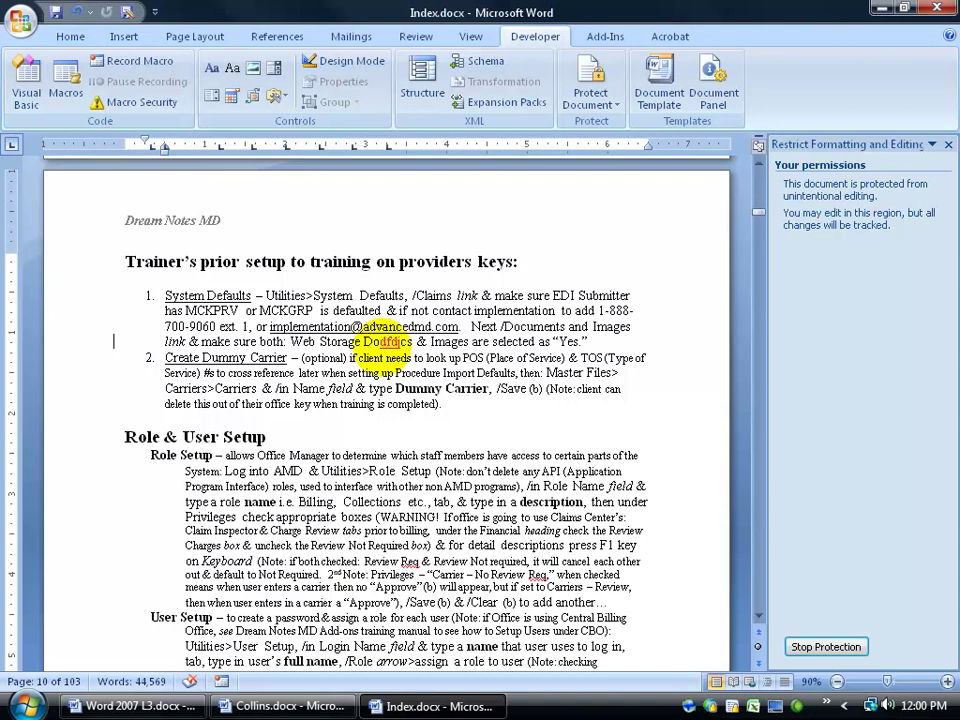
left_click(825, 647)
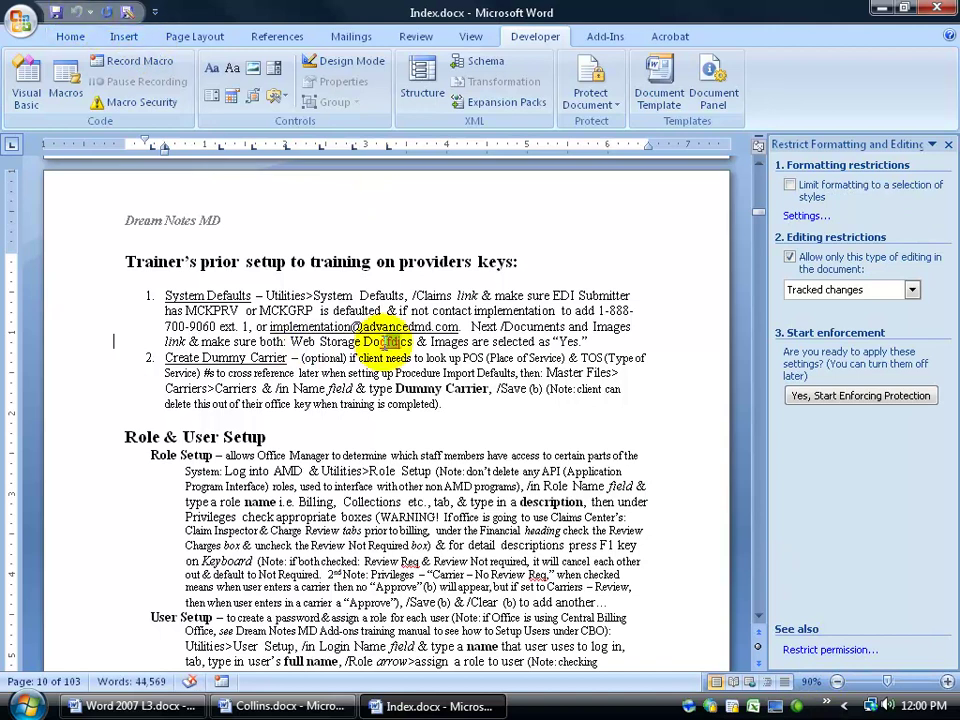
Step: Set the allowed editing type to Comments and try adding a comment on "Web Storage" in the System Defaults item
left_click(911, 290)
left_click(880, 318)
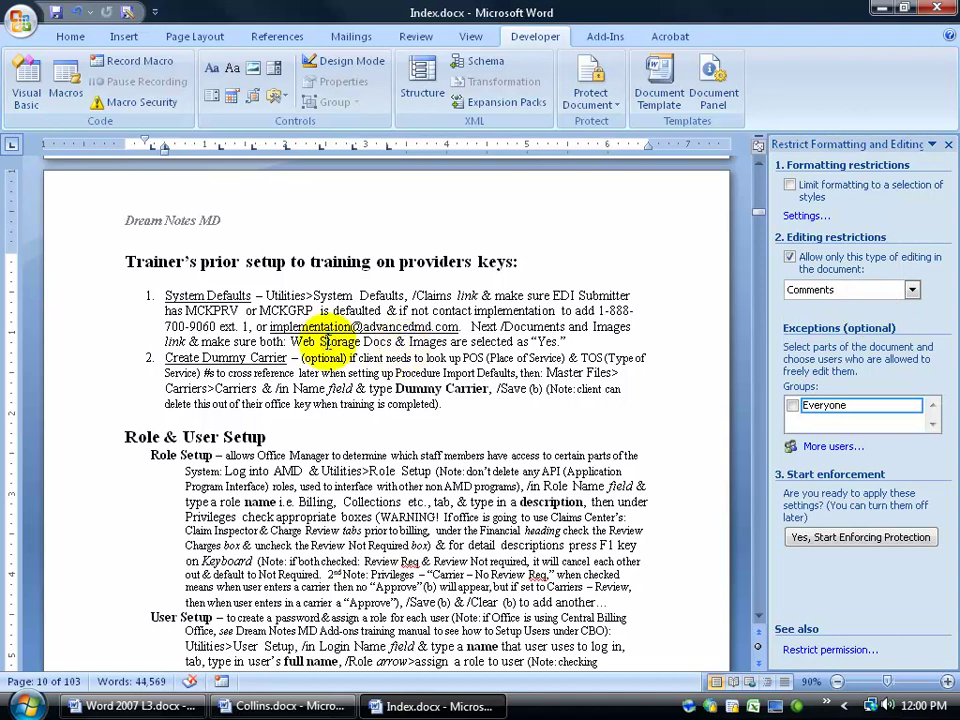
left_click(277, 36)
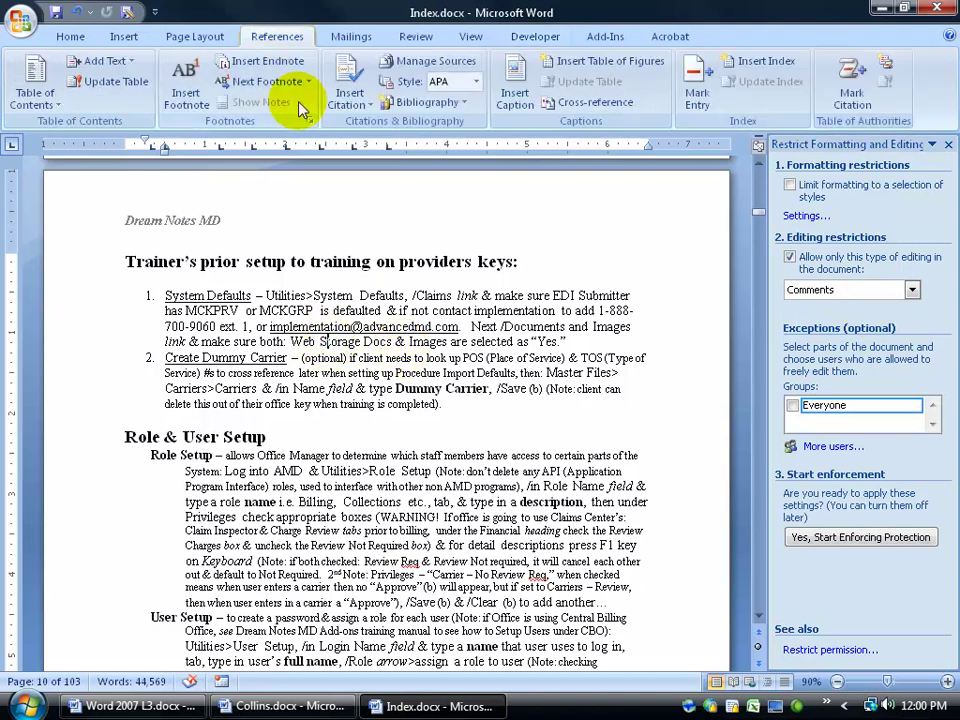
left_click(413, 36)
left_click_drag(290, 341, 386, 341)
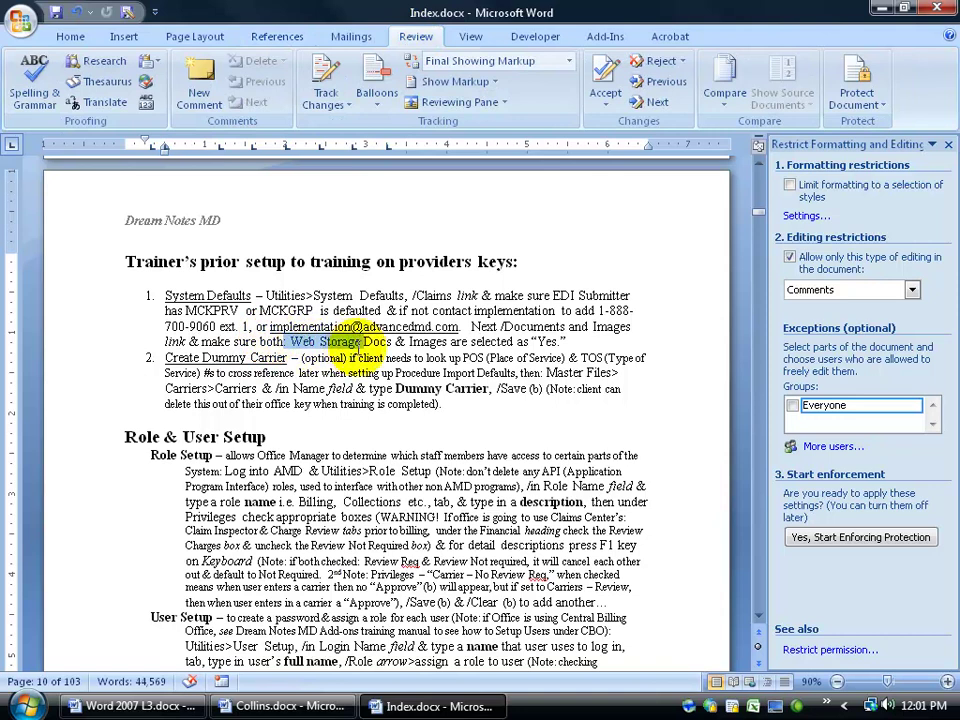
left_click(199, 92)
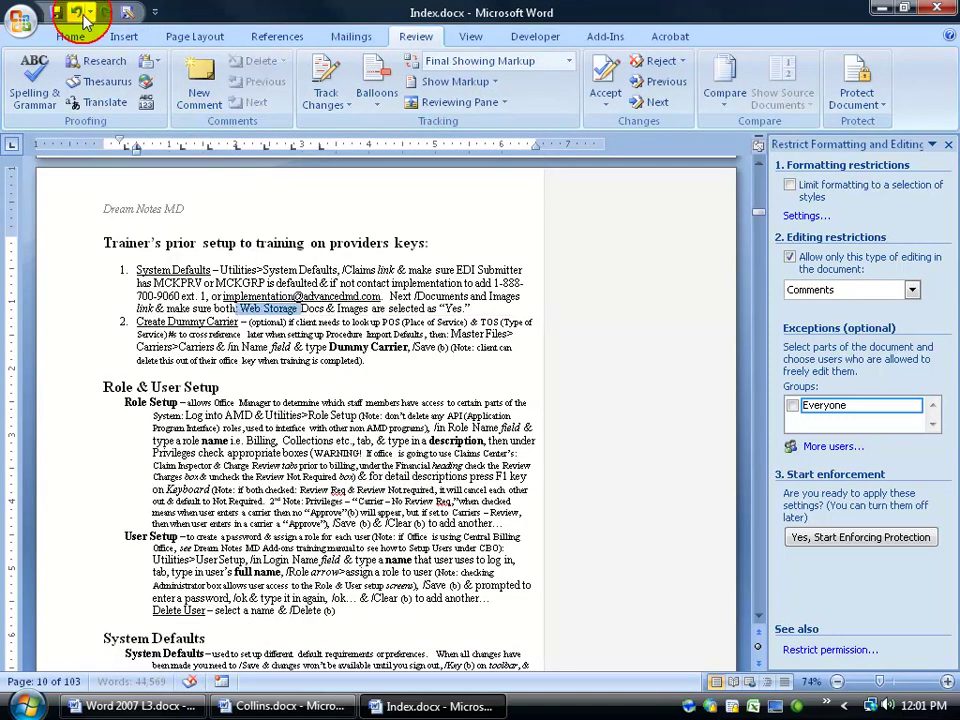
left_click(77, 13)
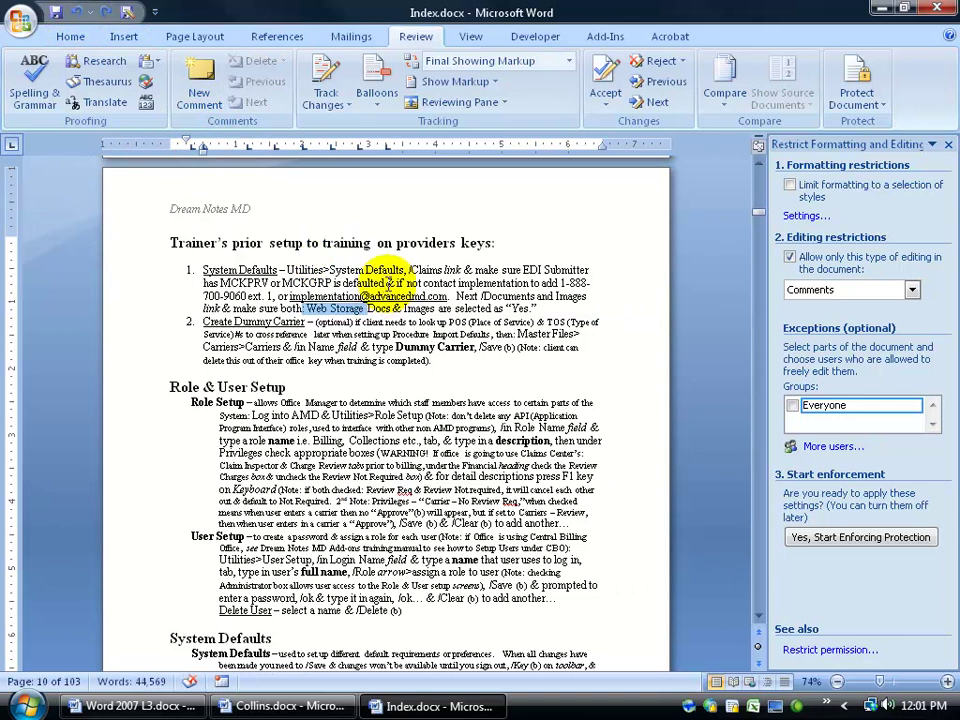
Step: Set the allowed editing type to Filling in forms and look through the legacy form controls
left_click(911, 290)
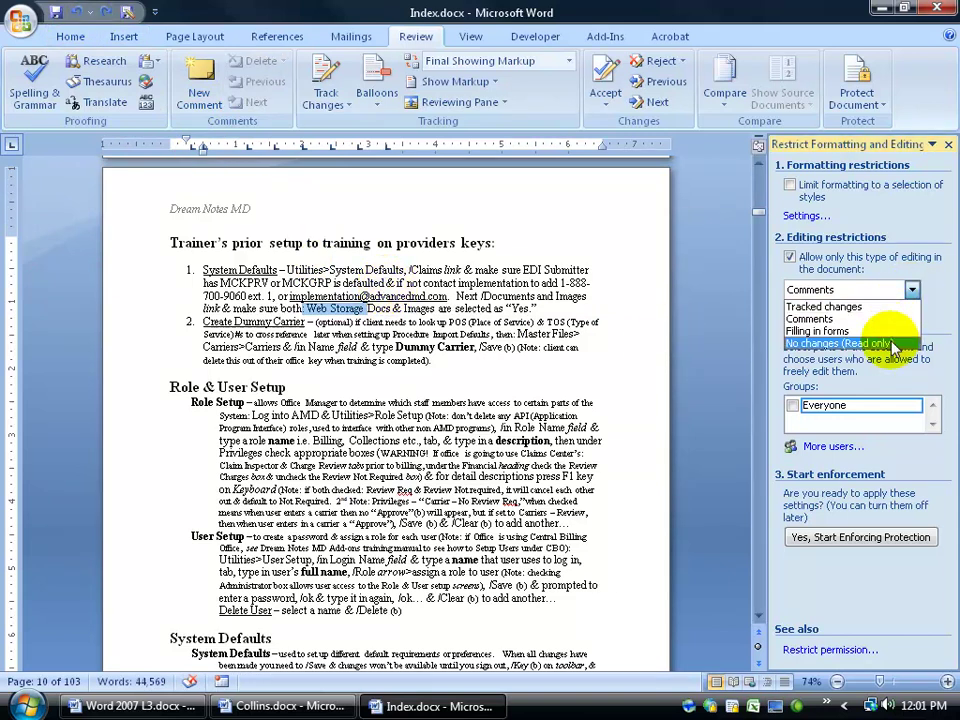
left_click(889, 337)
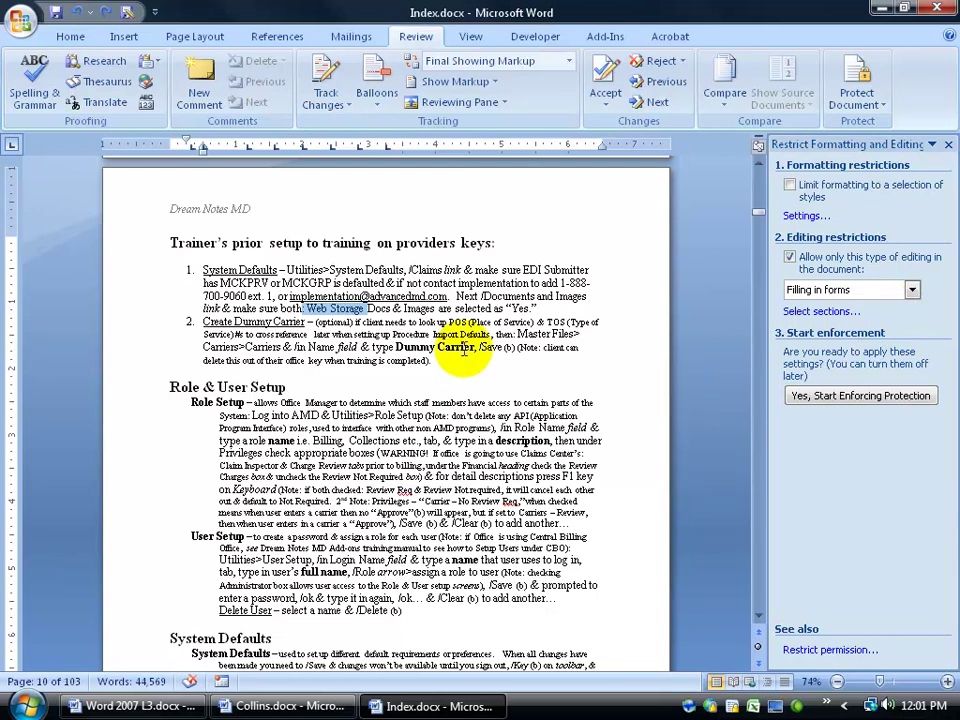
left_click(535, 40)
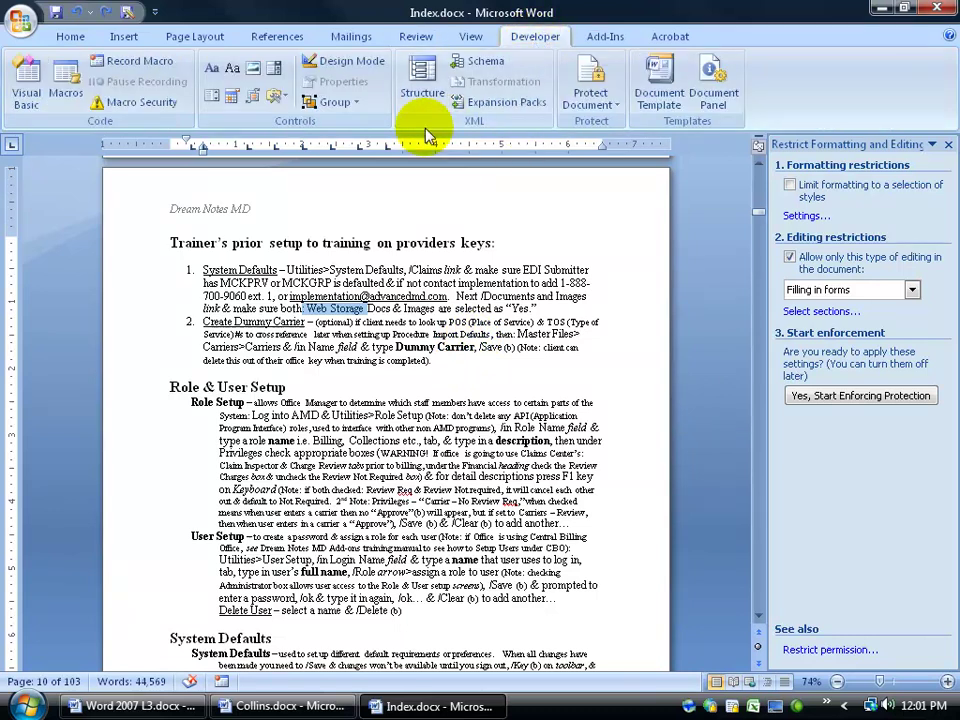
left_click(278, 96)
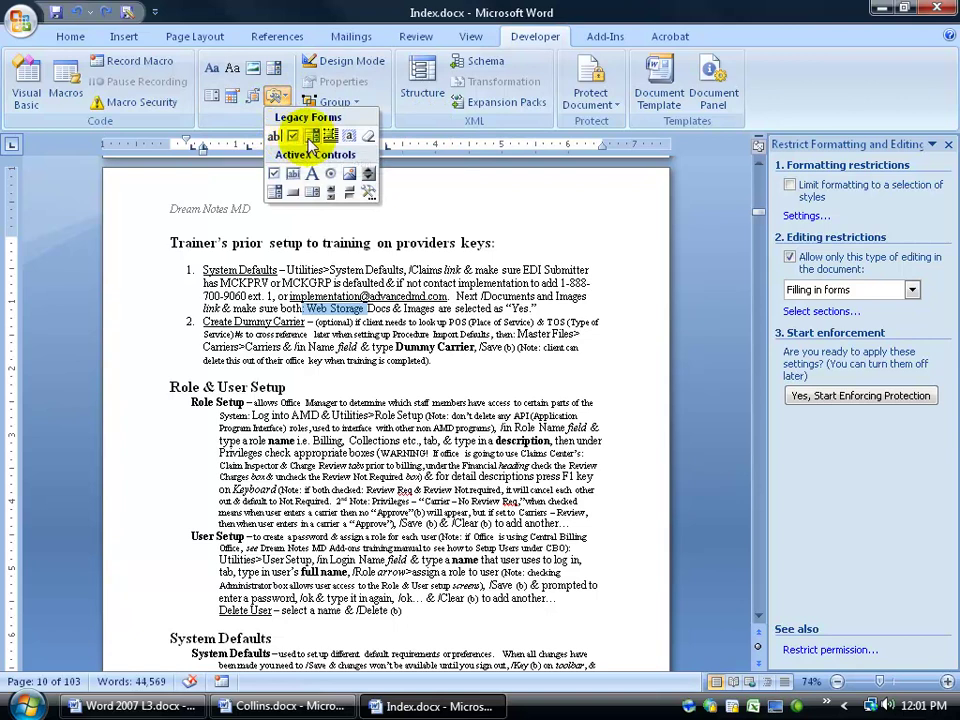
left_click(398, 320)
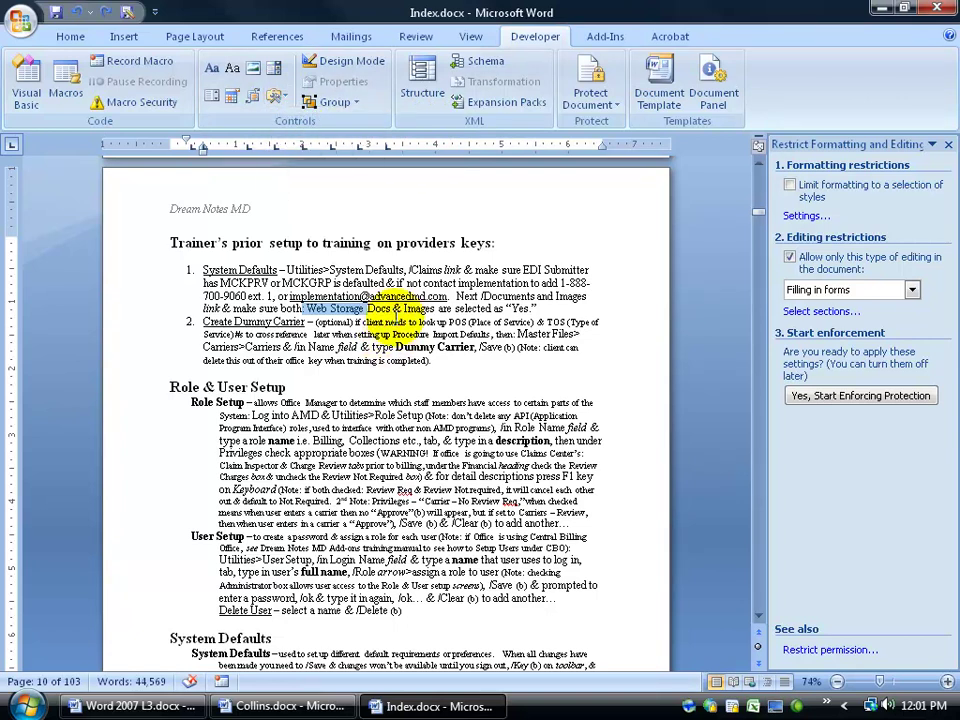
left_click(397, 320)
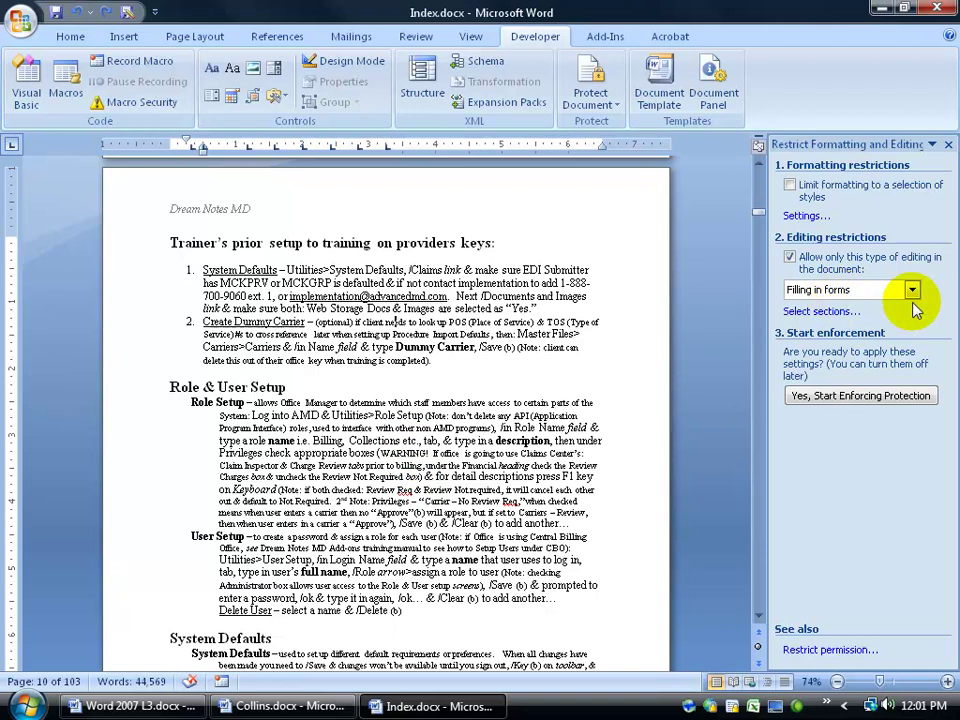
Step: Select "POS (Place of" in the Create Dummy Carrier item and set the allowed editing type to No changes (Read only)
left_click_drag(449, 322, 500, 323)
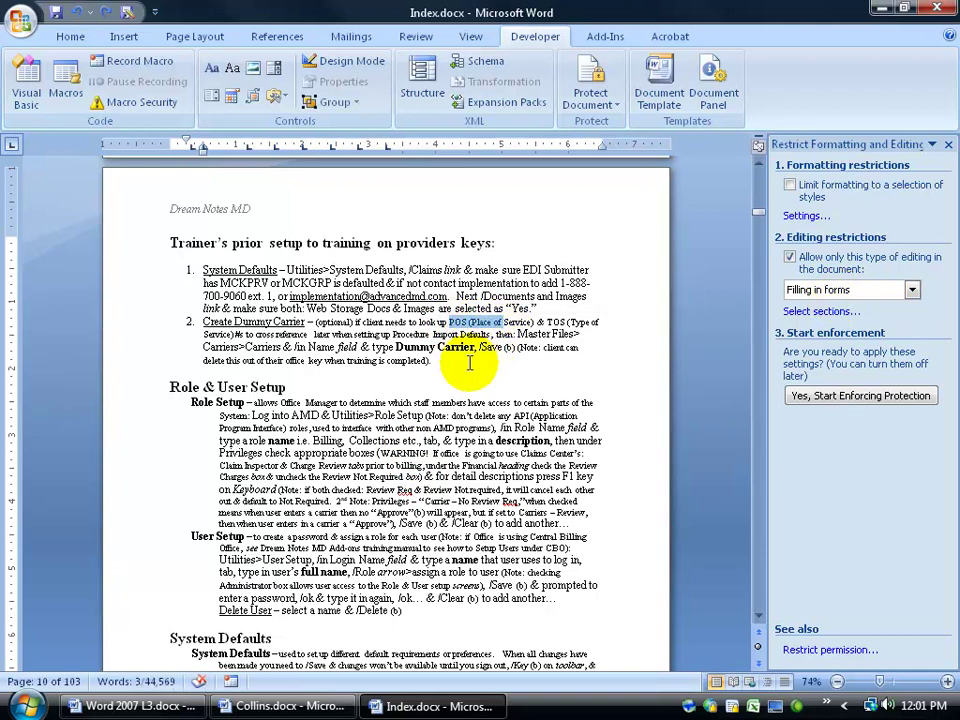
left_click(911, 289)
left_click(889, 343)
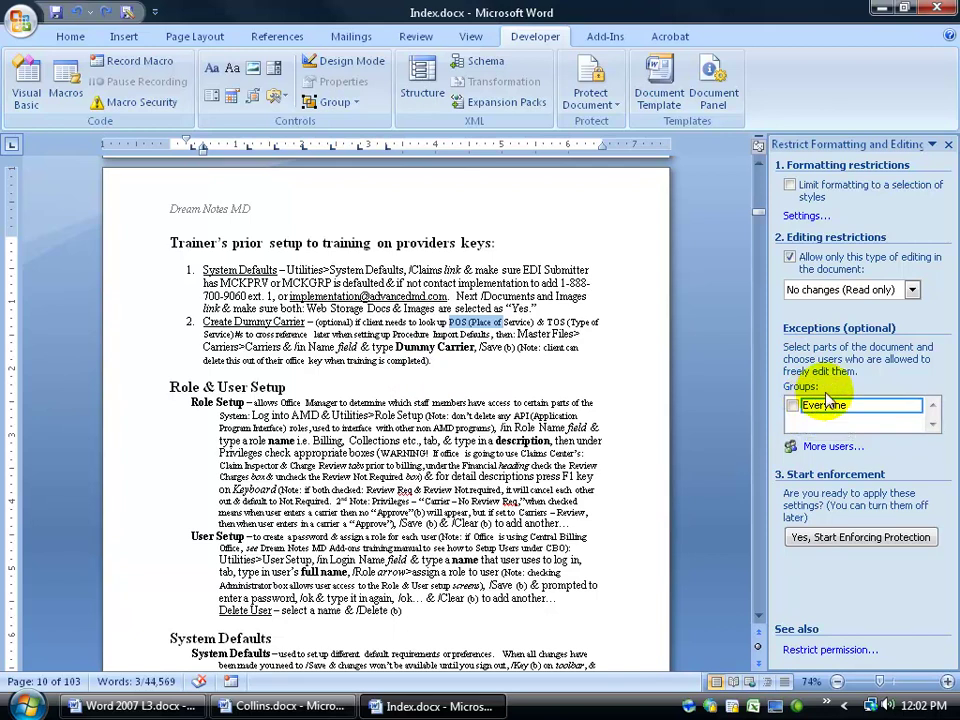
Step: Switch the allowed editing type to Comments and back to No changes (Read only), and let Everyone edit "POS (Place of"
left_click(911, 290)
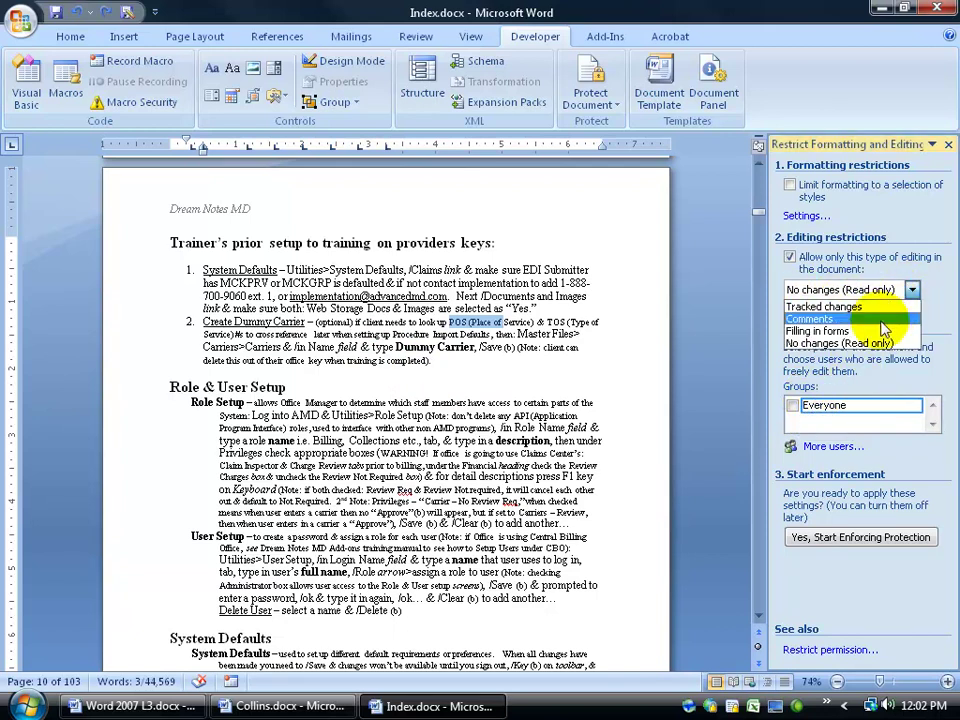
left_click(880, 320)
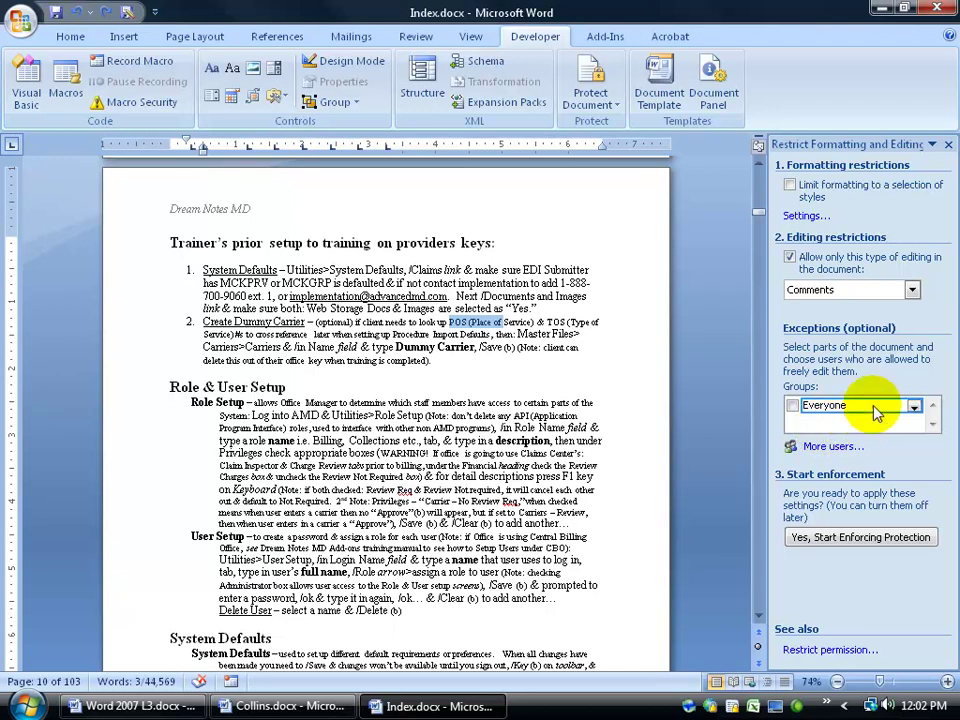
left_click(911, 290)
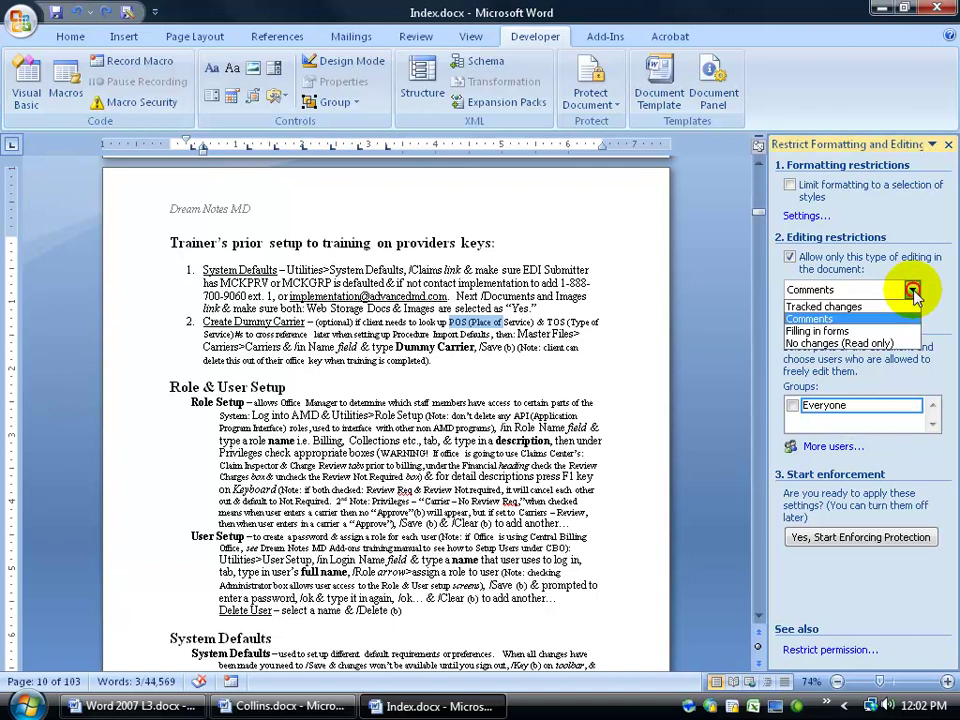
left_click(872, 340)
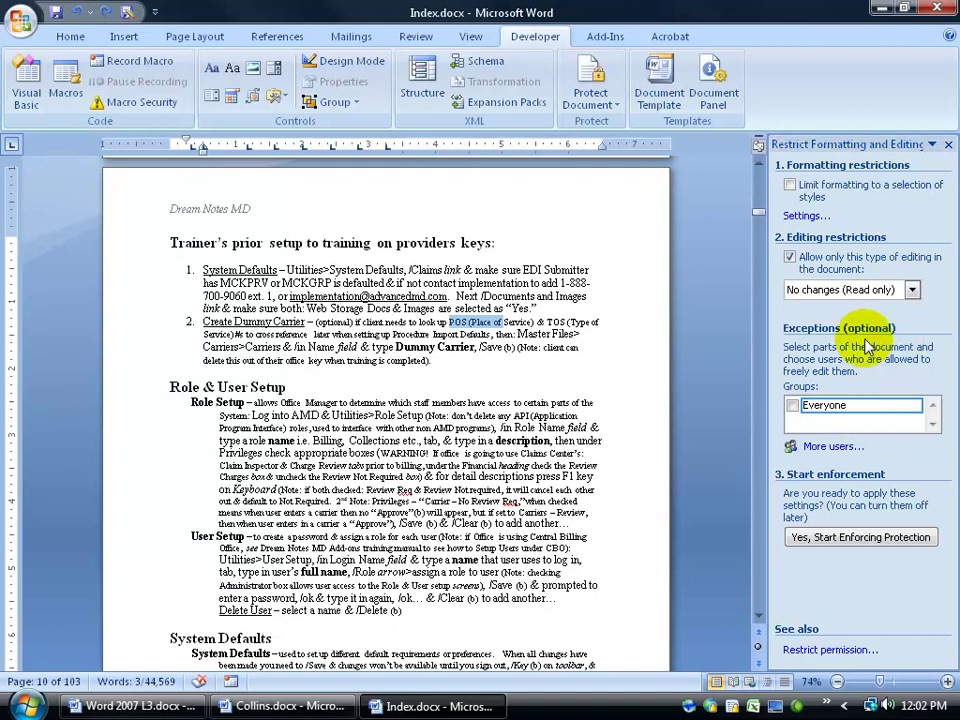
left_click(792, 406)
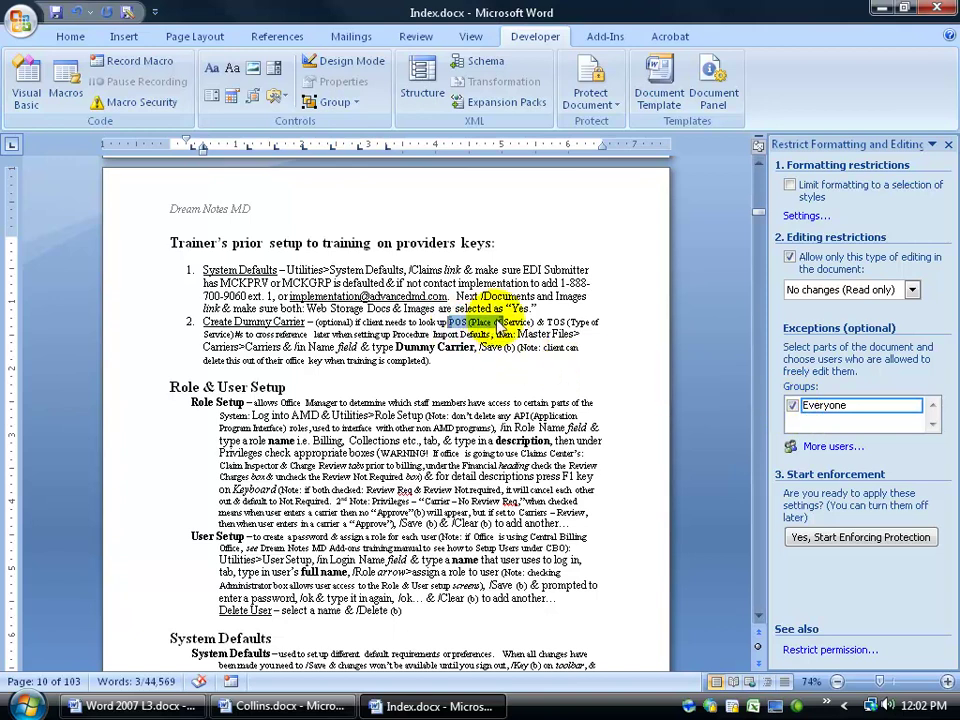
Step: Set the document zoom to 110%
left_click(470, 36)
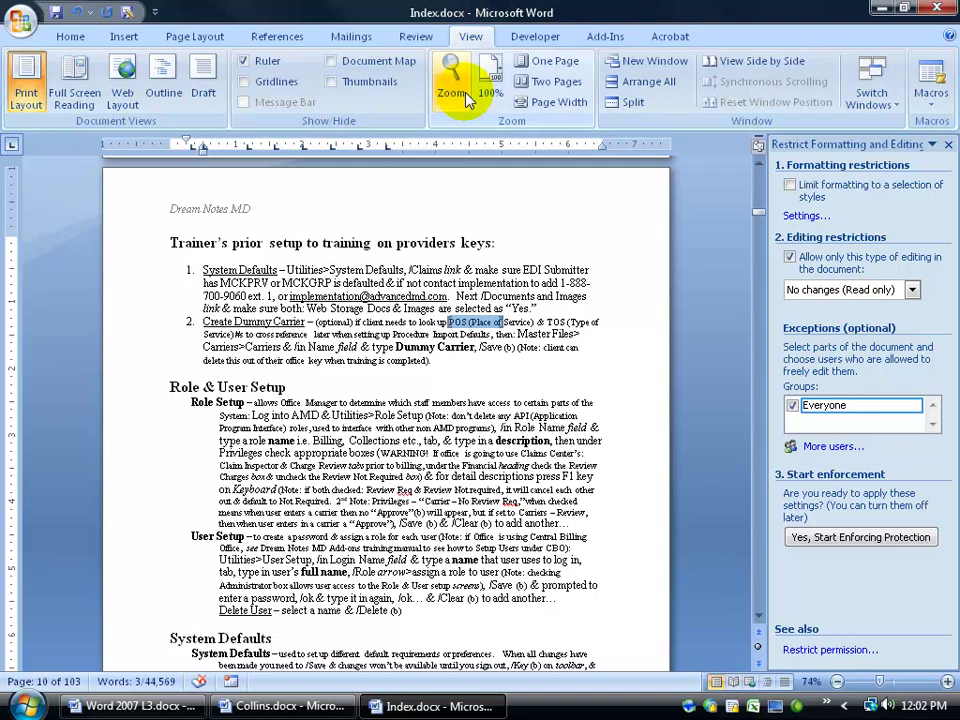
left_click(455, 78)
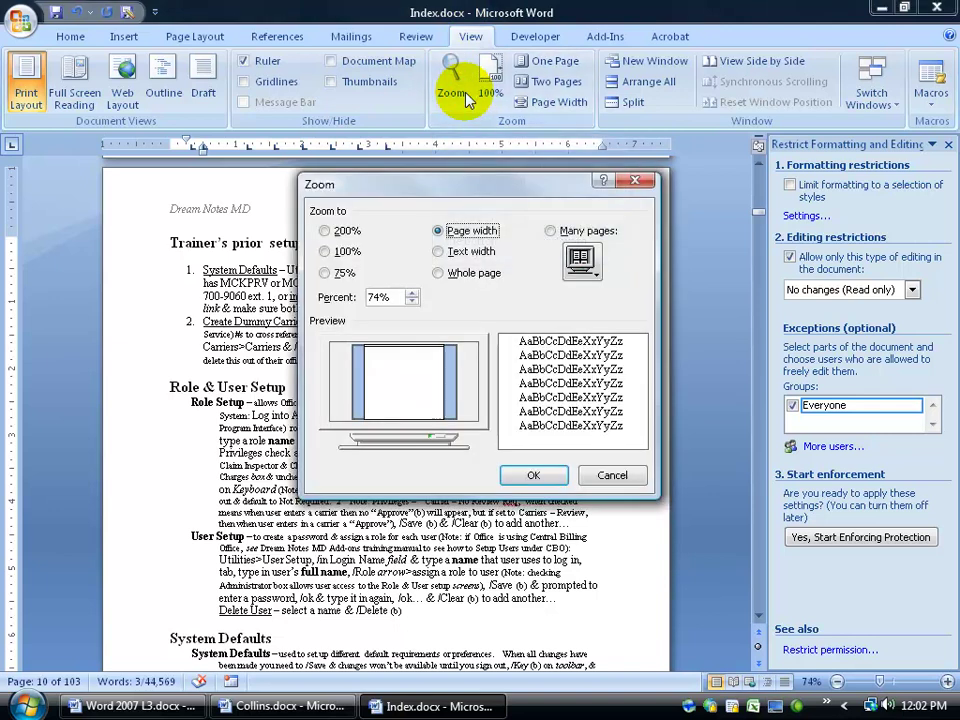
left_click(411, 300)
left_click(411, 300)
left_click(411, 300)
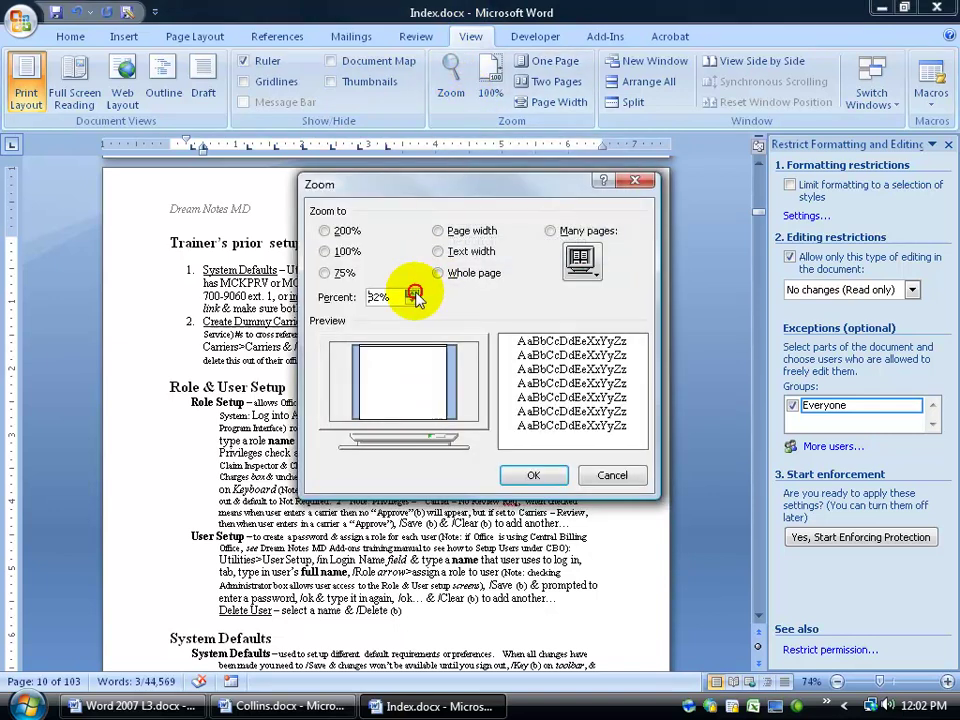
left_click(411, 300)
double_click(385, 297)
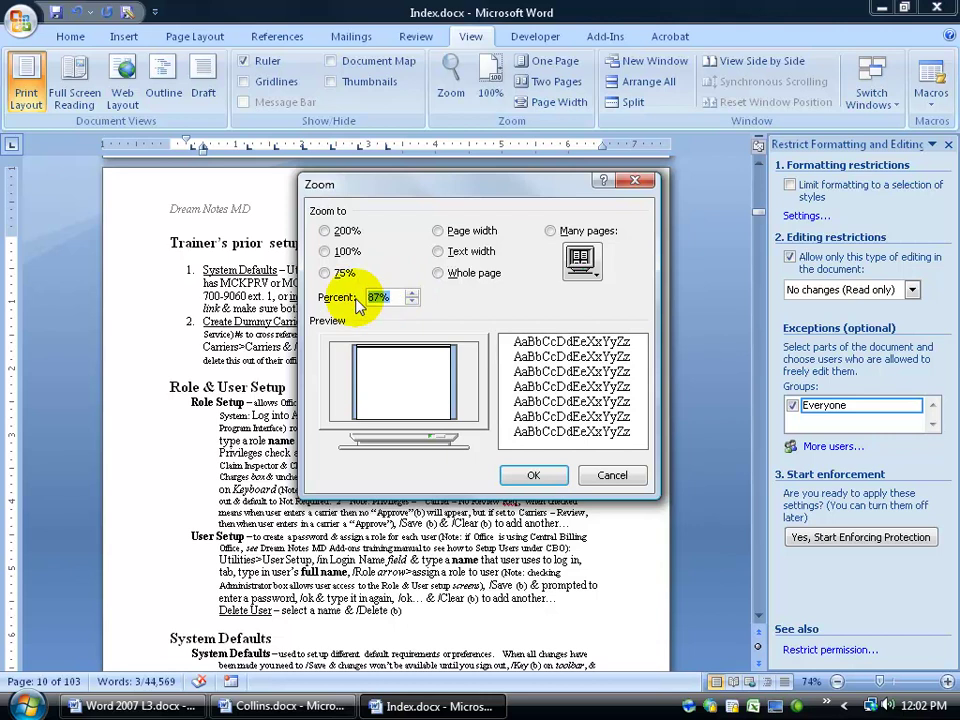
type("110")
left_click(533, 474)
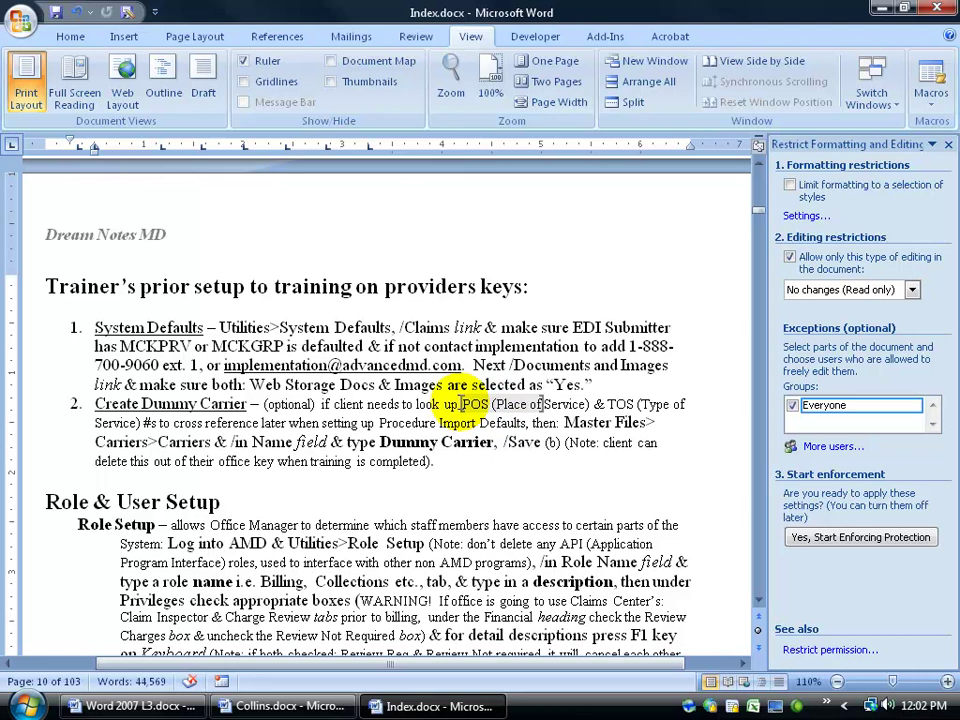
Step: Remove the Everyone exception from "POS (Place of" in the Create Dummy Carrier item and start enforcing protection without a password
left_click_drag(460, 404, 568, 404)
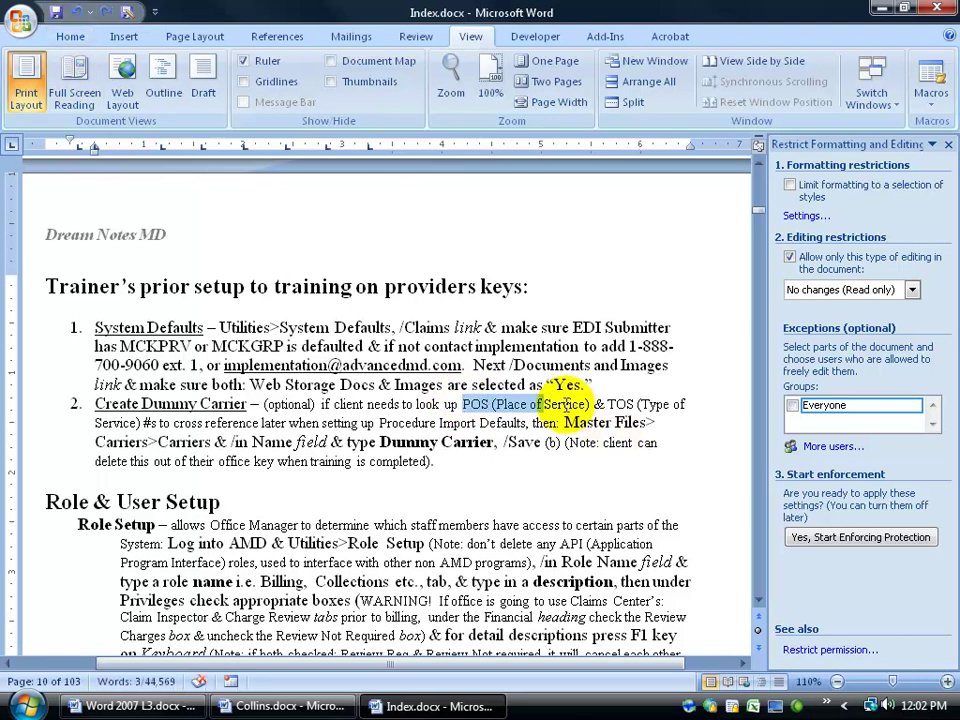
left_click(568, 404)
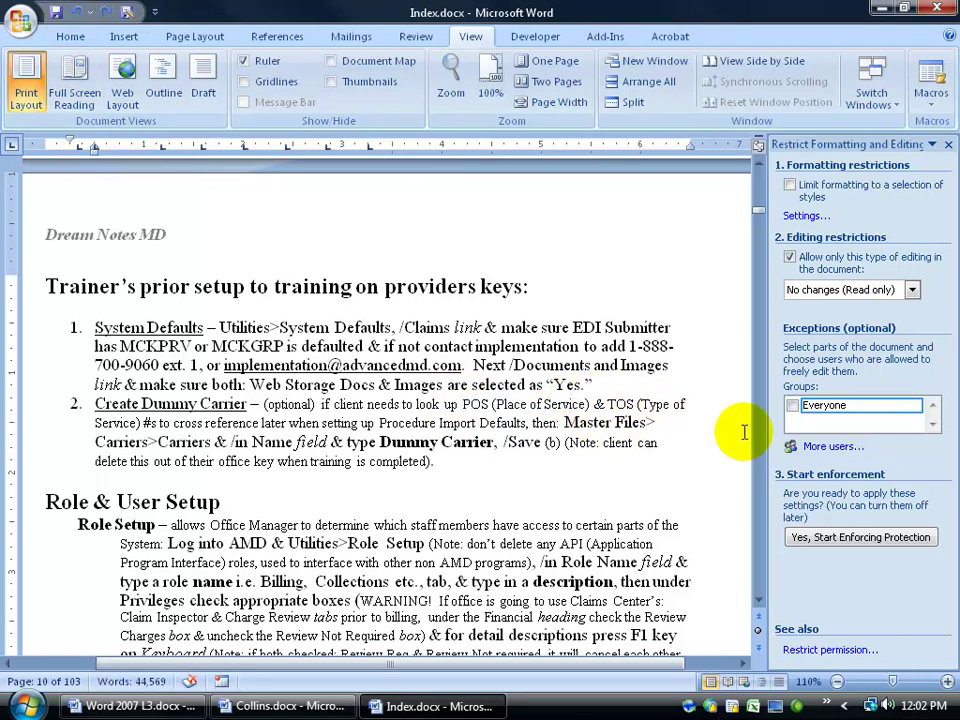
left_click(828, 546)
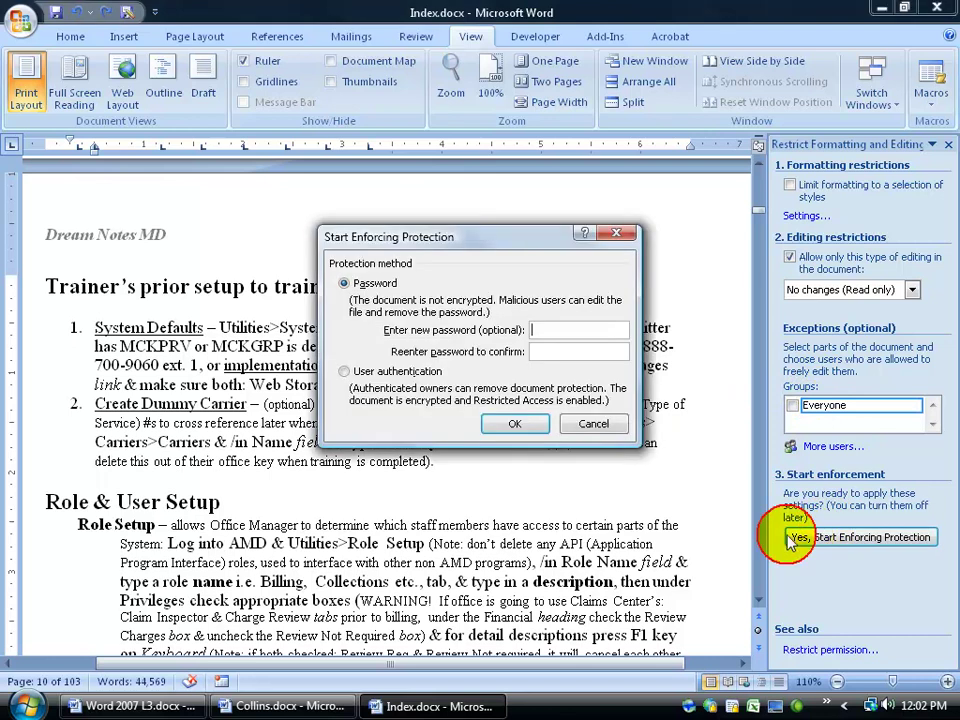
left_click(520, 427)
Step: Try modifying text in the System Defaults item, including "Storage Docs & Images are", and stop the protection
left_click_drag(474, 365, 553, 403)
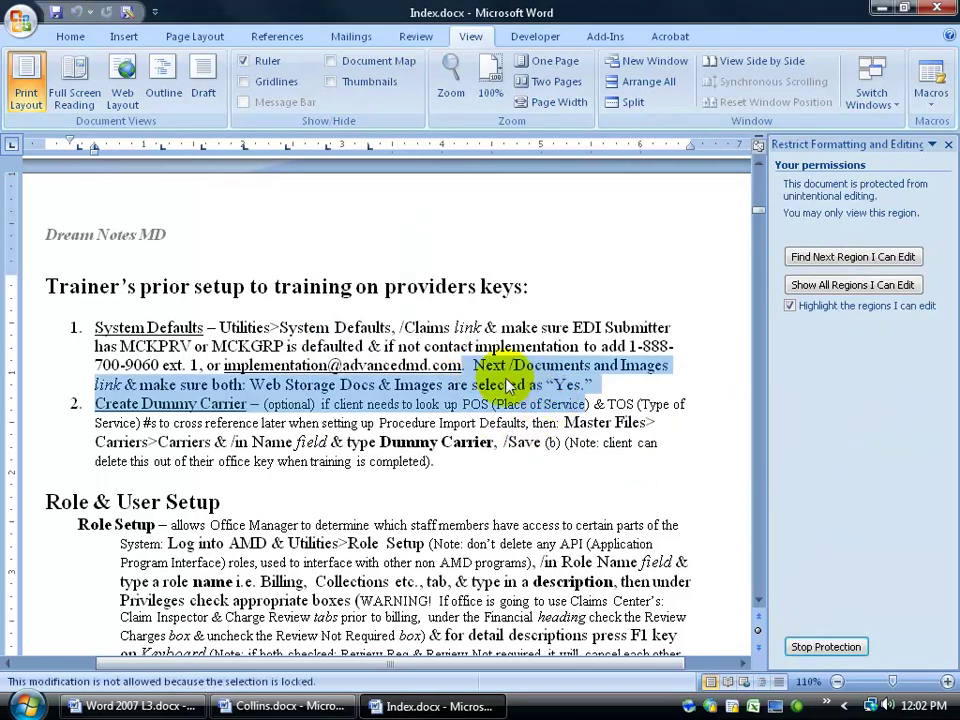
left_click(470, 354)
left_click_drag(433, 365, 520, 393)
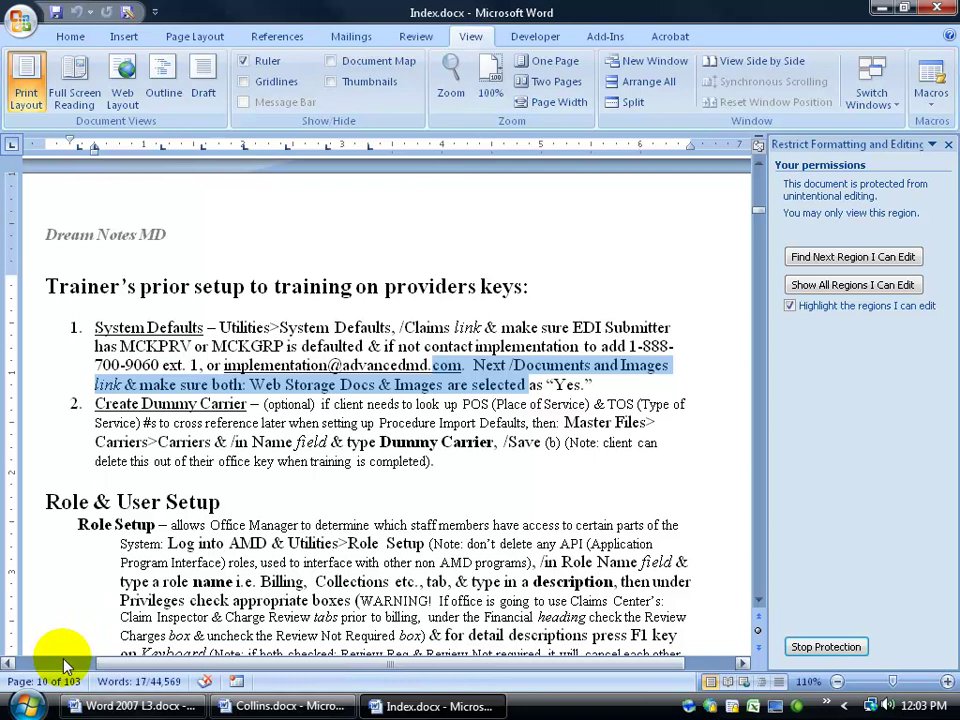
left_click_drag(286, 386, 470, 386)
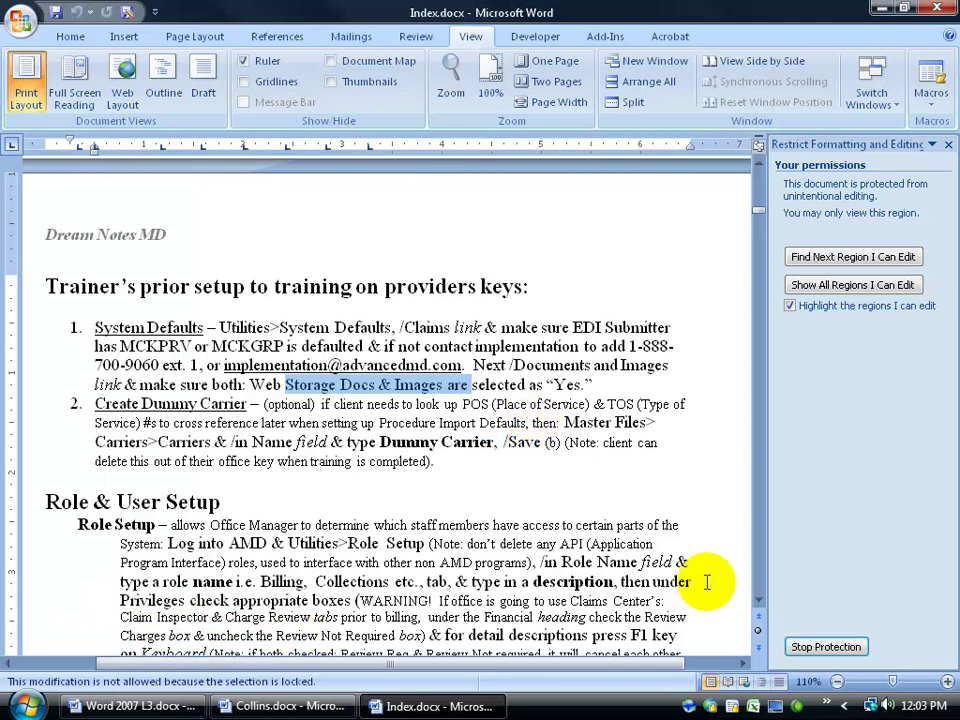
left_click(800, 646)
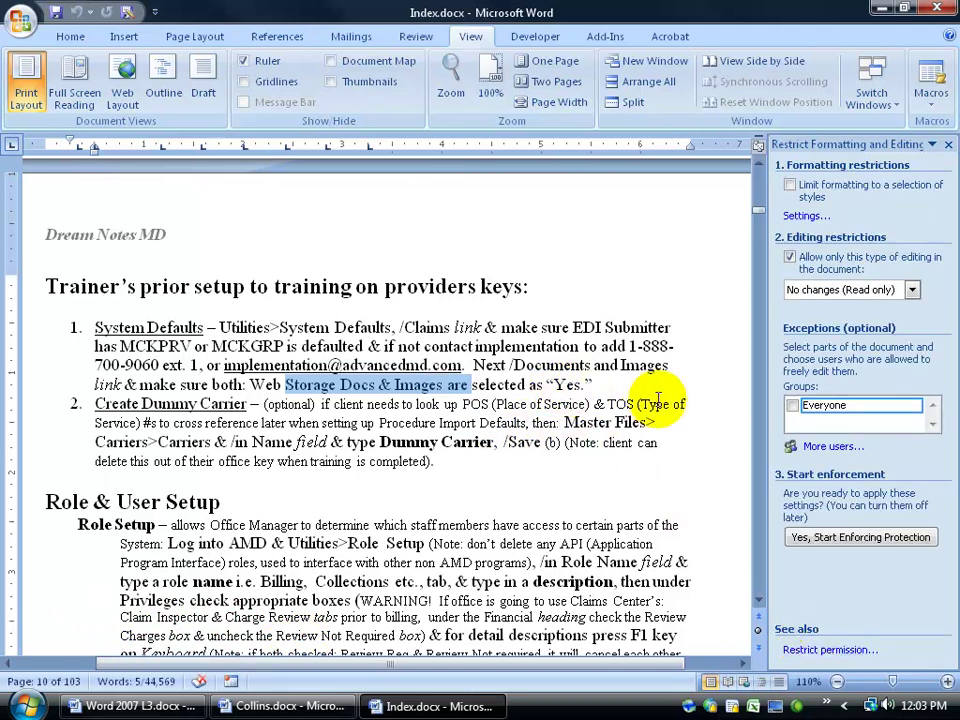
Step: Let Everyone edit "Storage Docs & Images are" in the System Defaults item and undo that exception
left_click(791, 405)
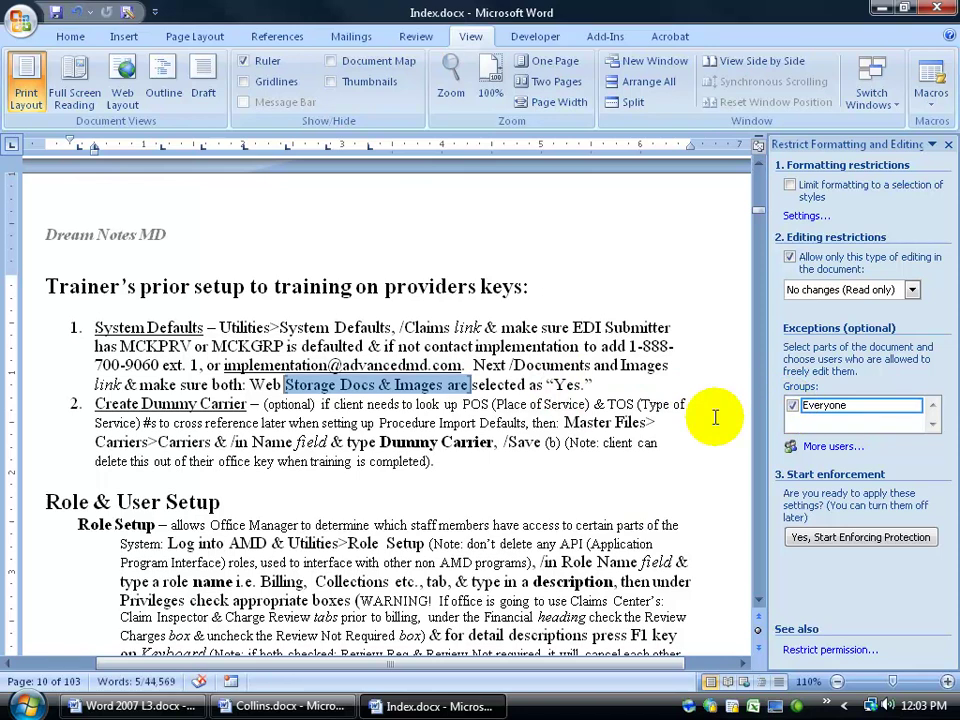
left_click(313, 431)
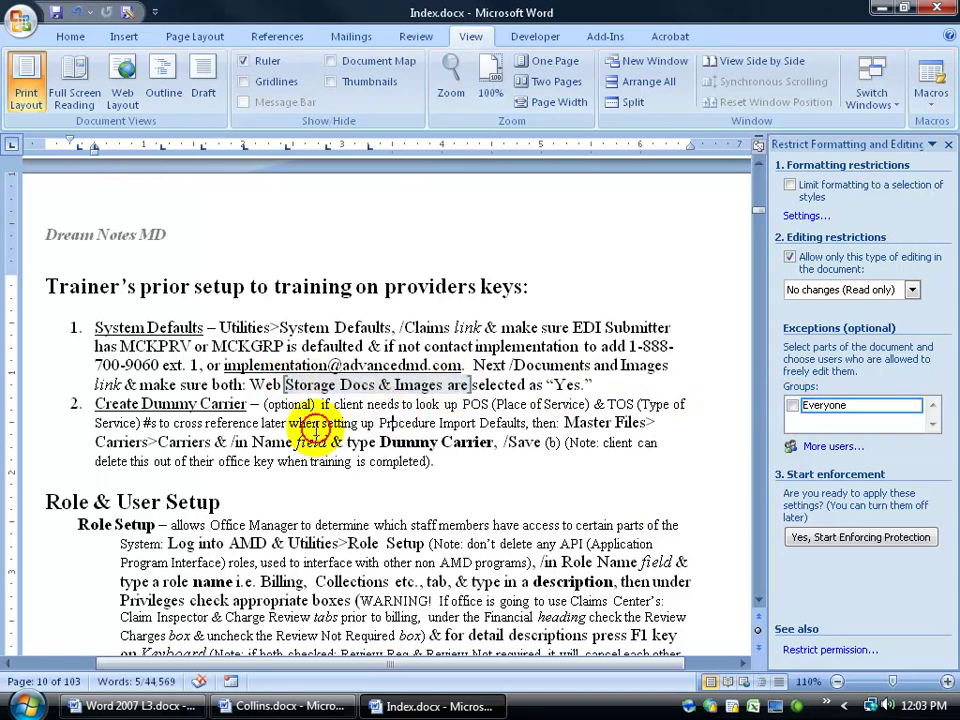
left_click(75, 14)
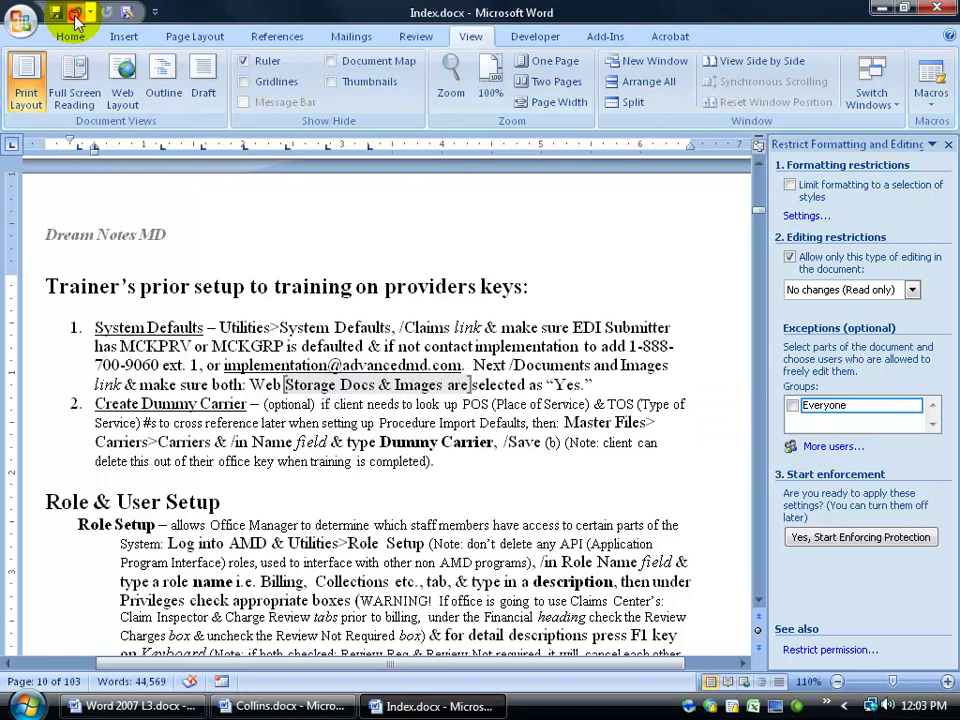
Step: Make the whole Role Setup paragraph an exception that Everyone may edit
scroll(133, 416, "down", 4)
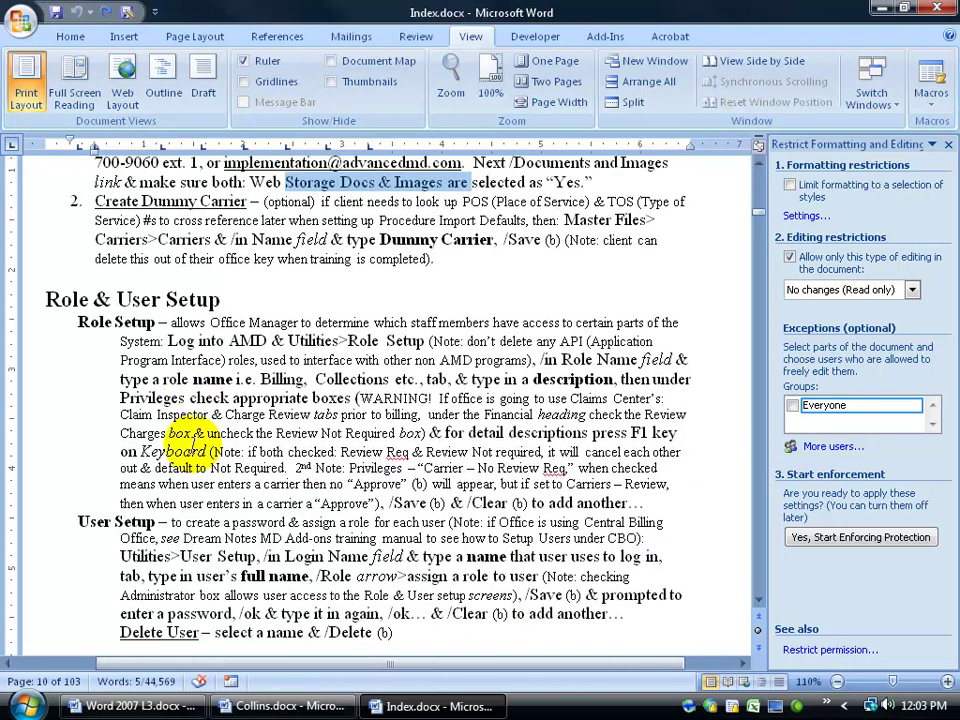
left_click_drag(79, 320, 636, 503)
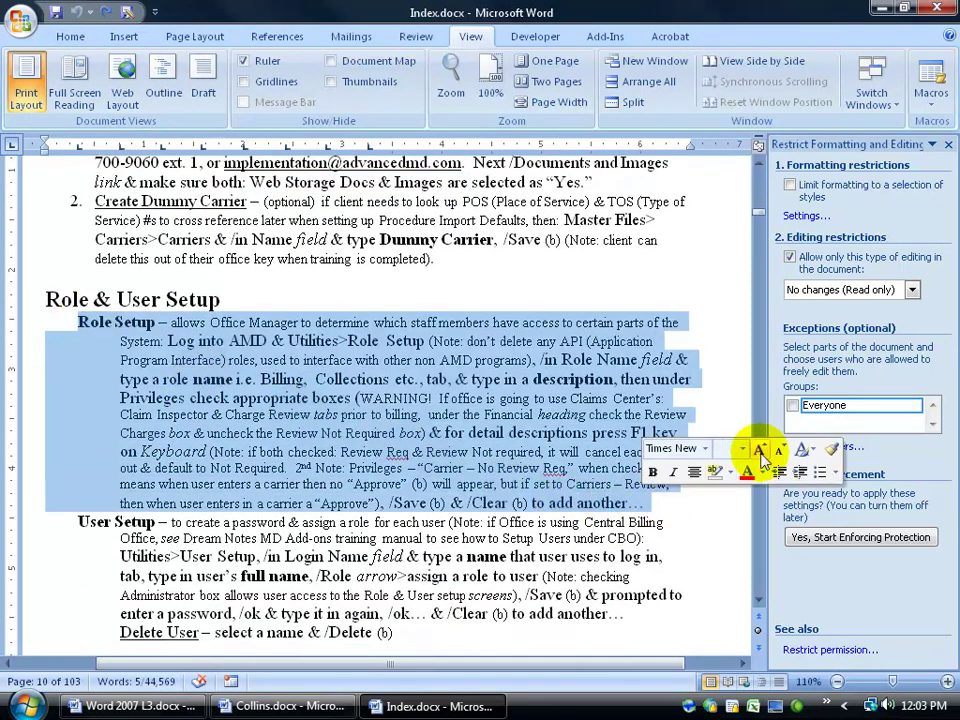
left_click(792, 405)
left_click(176, 378)
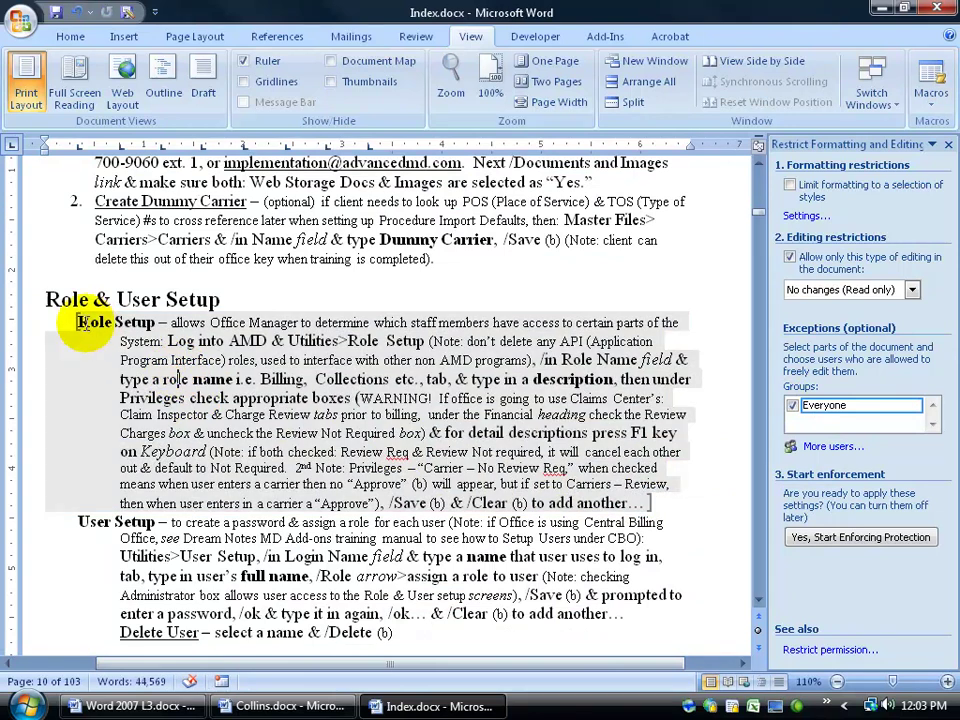
Step: Let Everyone edit the introductory System Defaults paragraph, from its bold title through "to left of Demographics…"
scroll(367, 482, "down", 4)
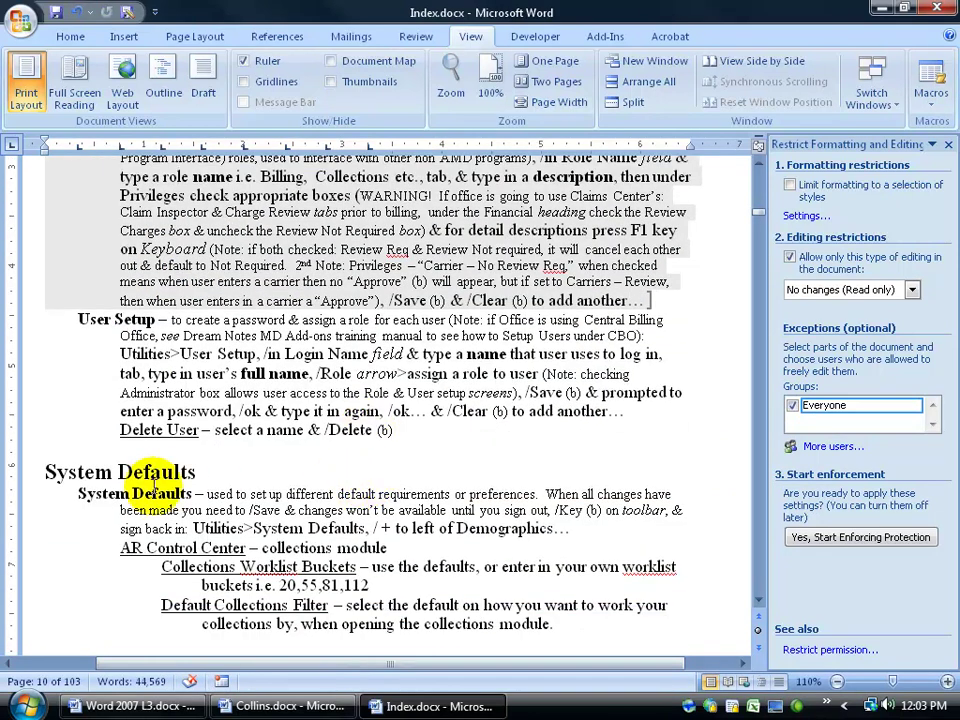
left_click_drag(80, 494, 580, 520)
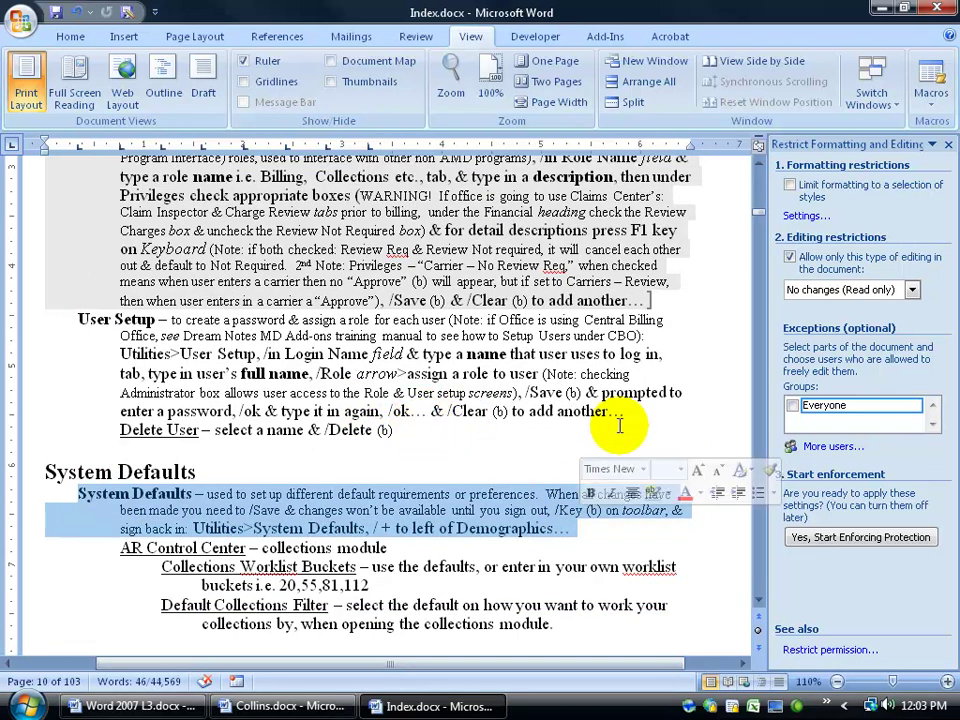
left_click(792, 405)
left_click(215, 494)
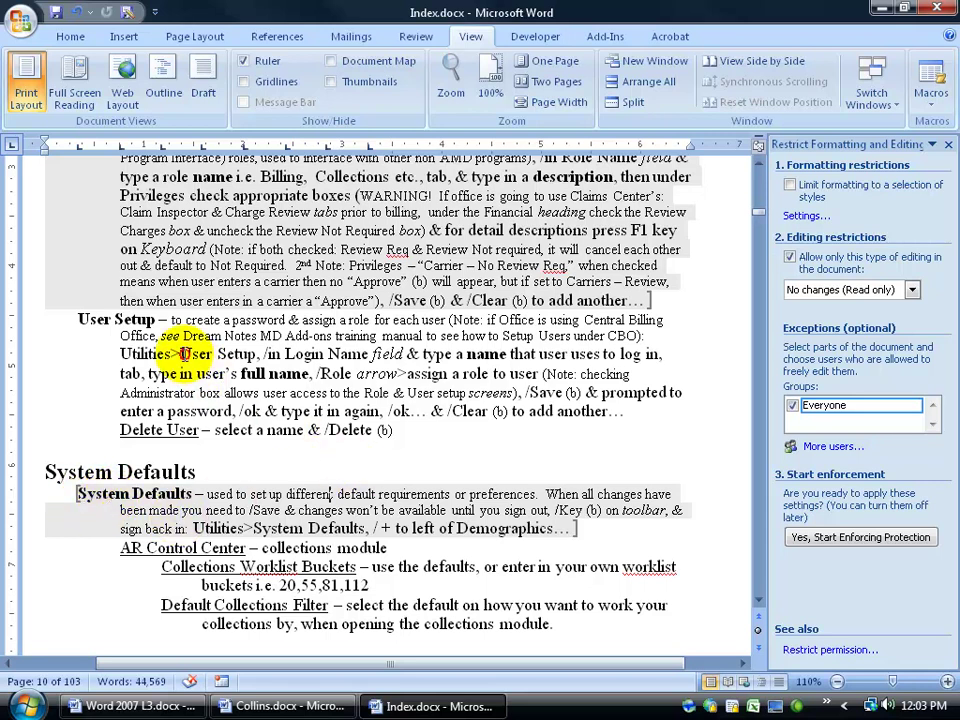
Step: View the dialog for adding individual users to the exceptions and cancel it without entering names
left_click_drag(181, 354, 385, 372)
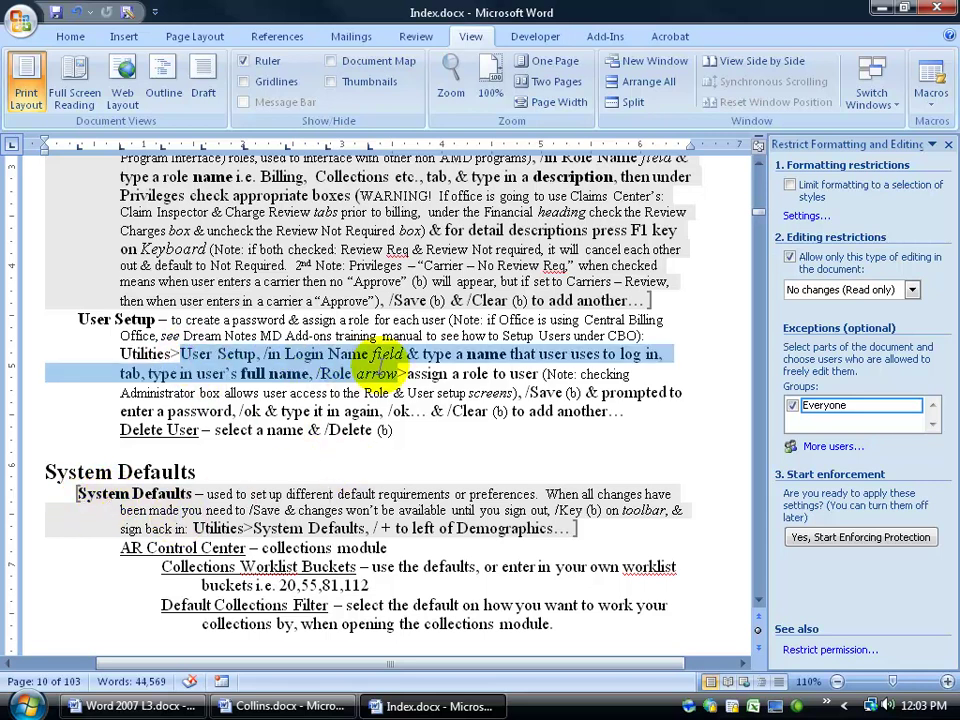
left_click(255, 572)
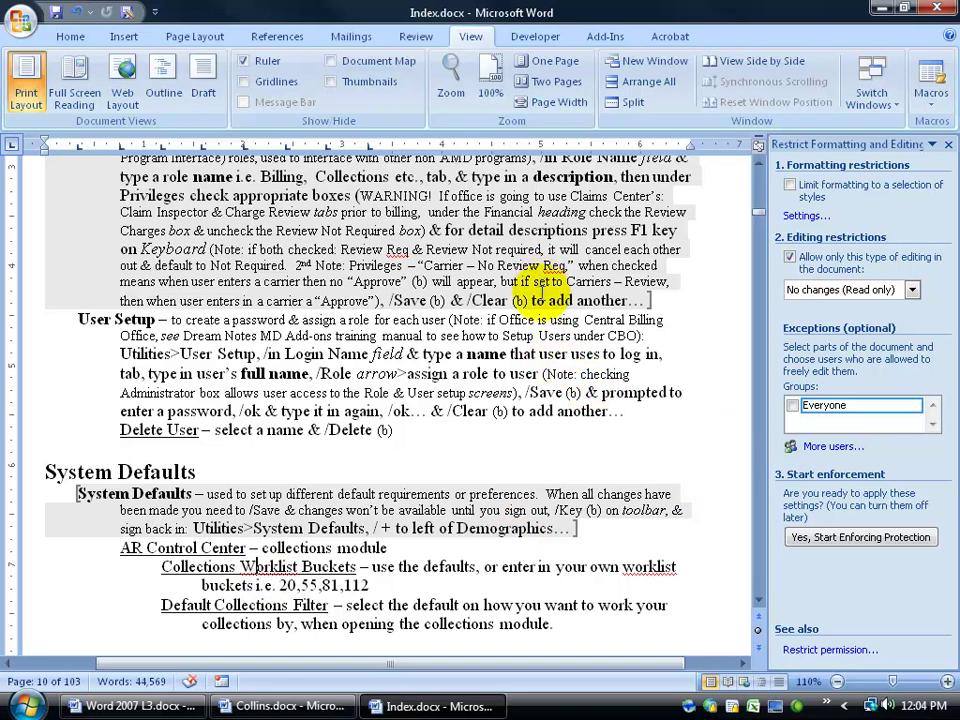
left_click(830, 450)
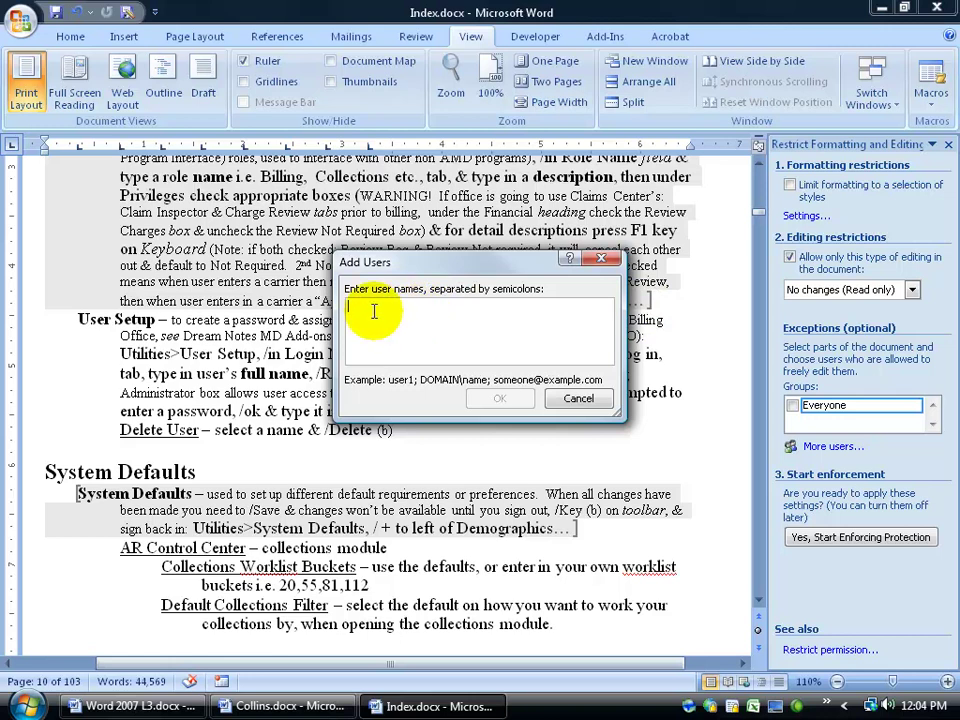
left_click(580, 398)
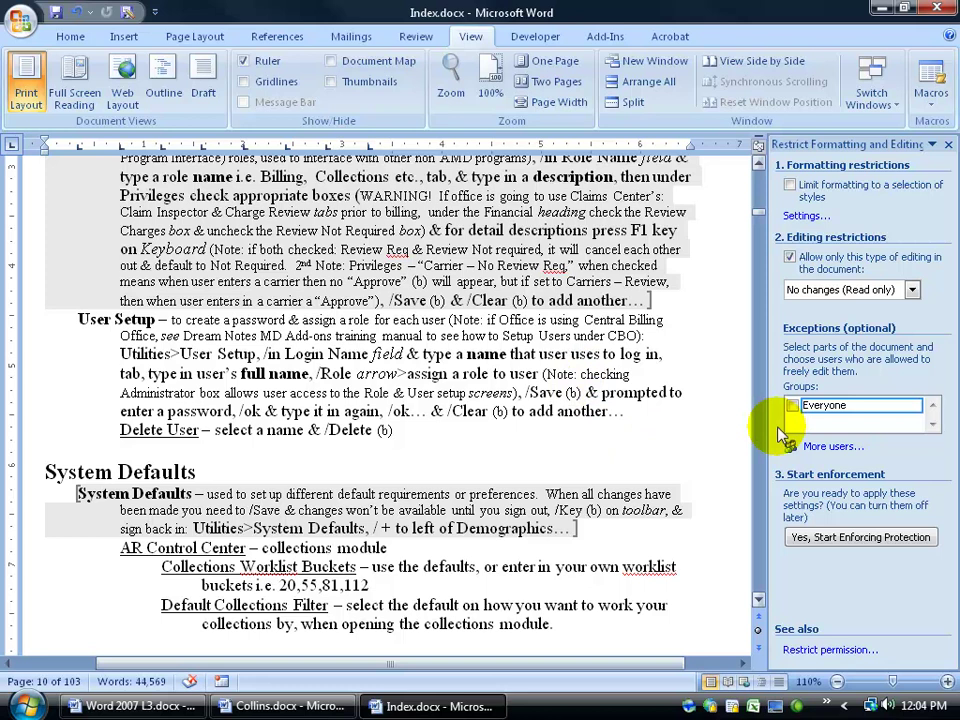
Step: Let Everyone edit the User Setup text from "name, /Role" through "Role & User" and start enforcing protection without a password
left_click_drag(269, 373, 425, 383)
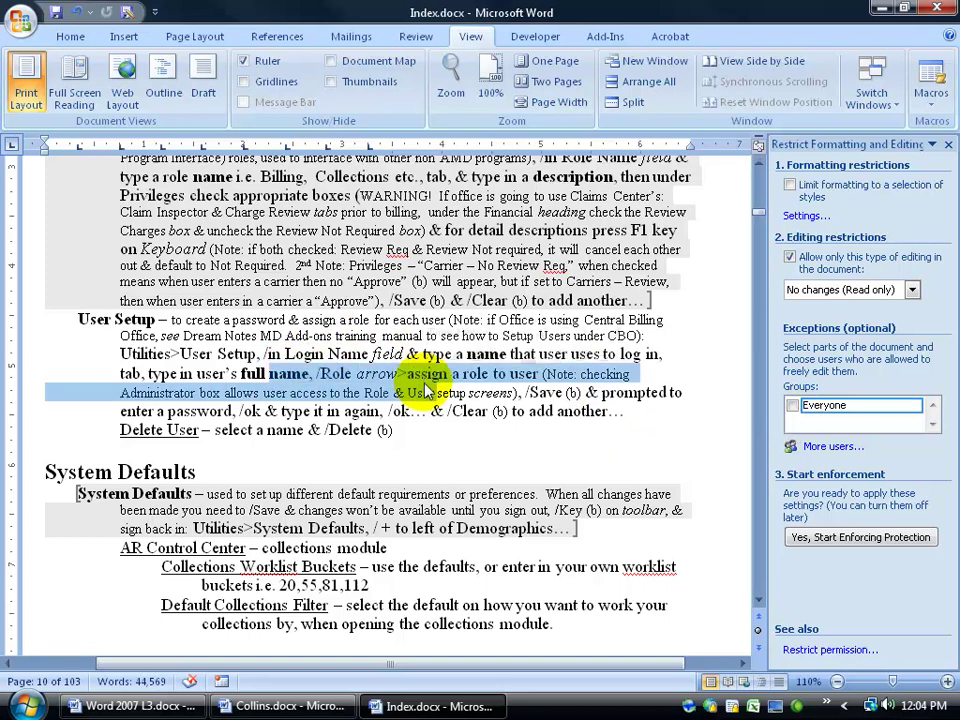
left_click(792, 405)
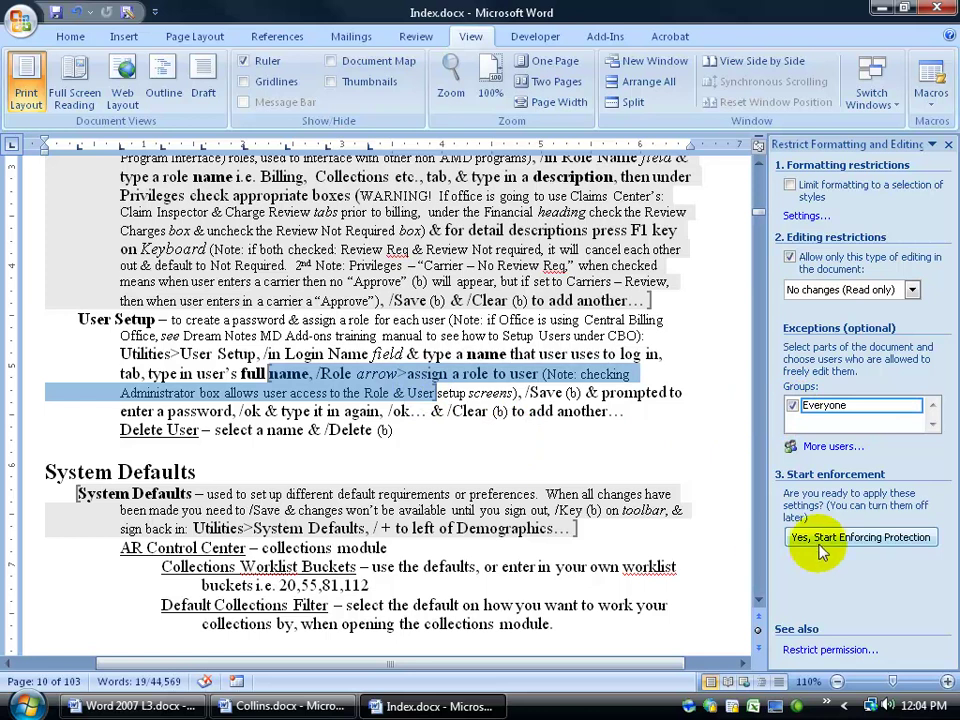
left_click(862, 537)
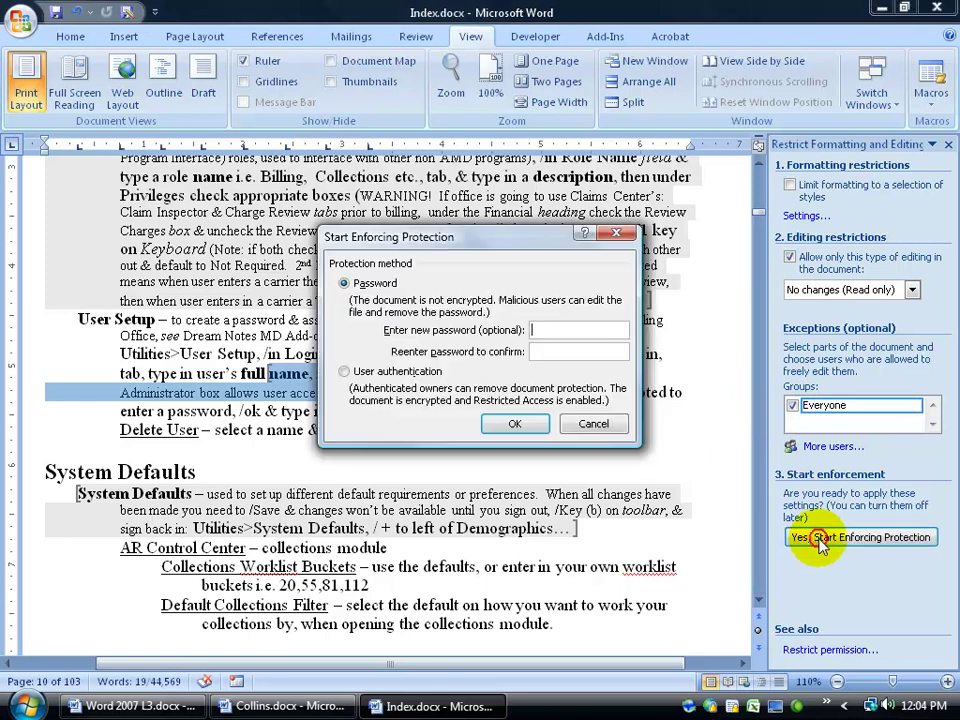
left_click(543, 351)
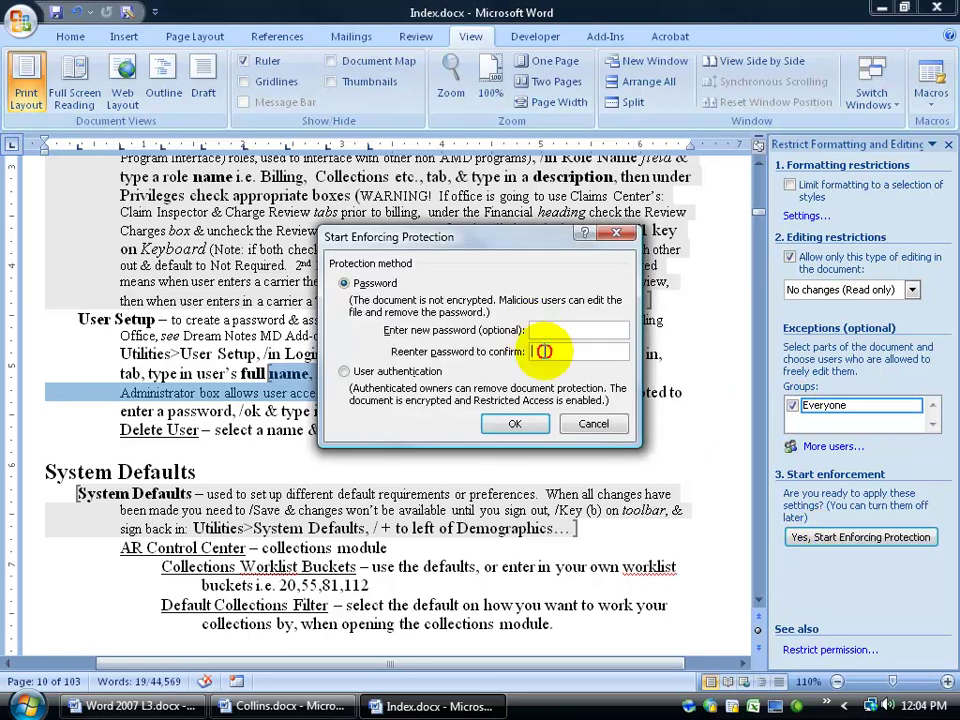
left_click(514, 423)
scroll(519, 418, "up", 2)
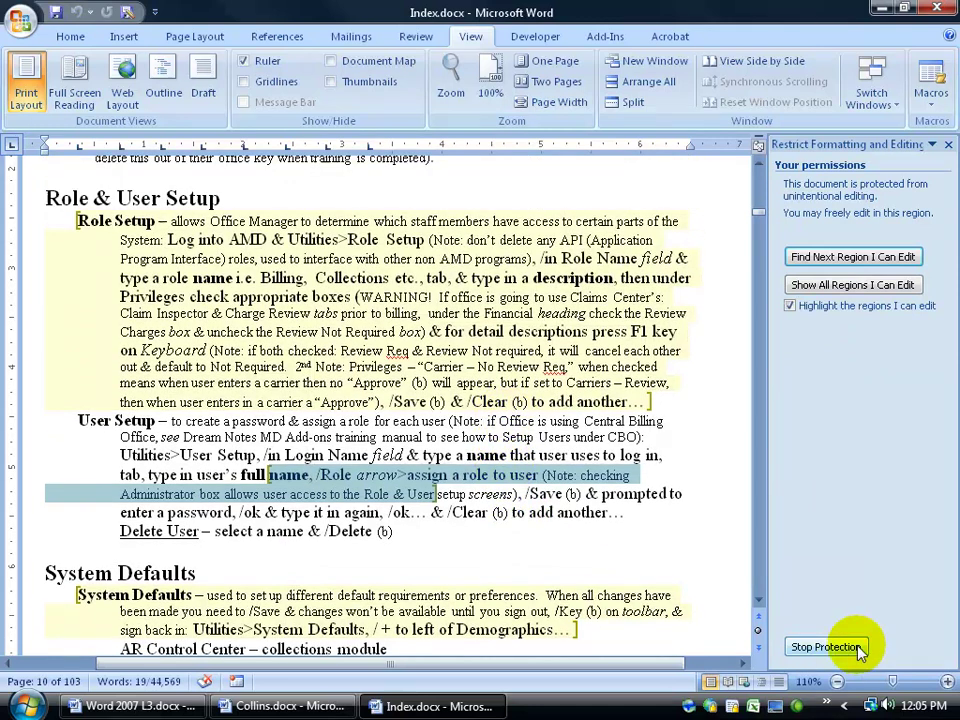
Step: Replace the Role Setup text from "allows Office Manager" through "Utilities" with a line break and insert "sdlfkjasdlfkj" within "interface"
left_click(505, 430)
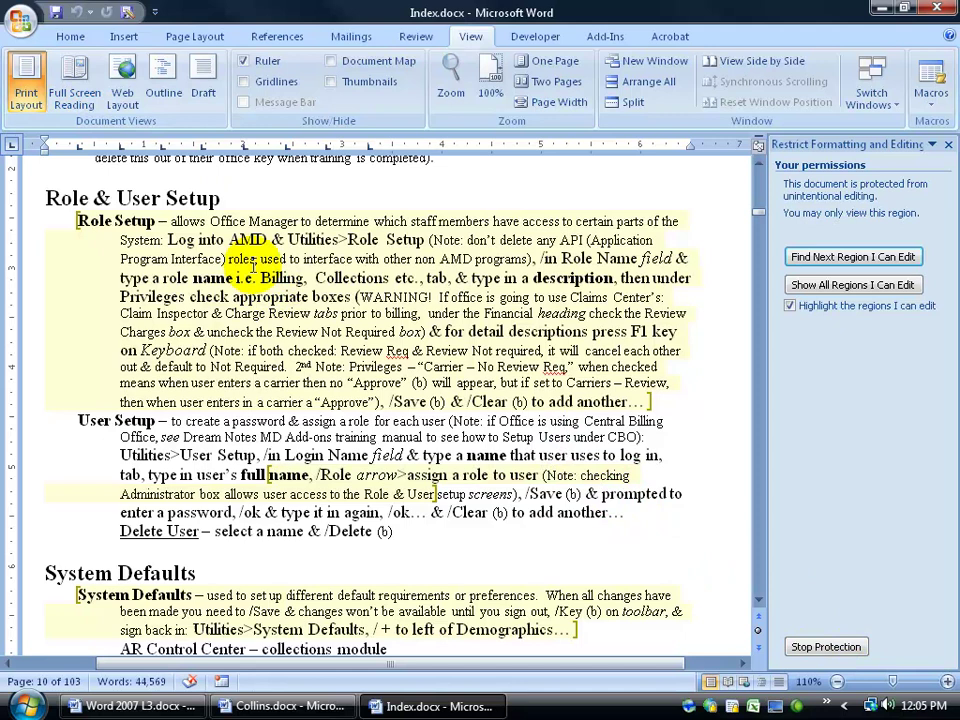
left_click(947, 144)
scroll(400, 280, "up", 3)
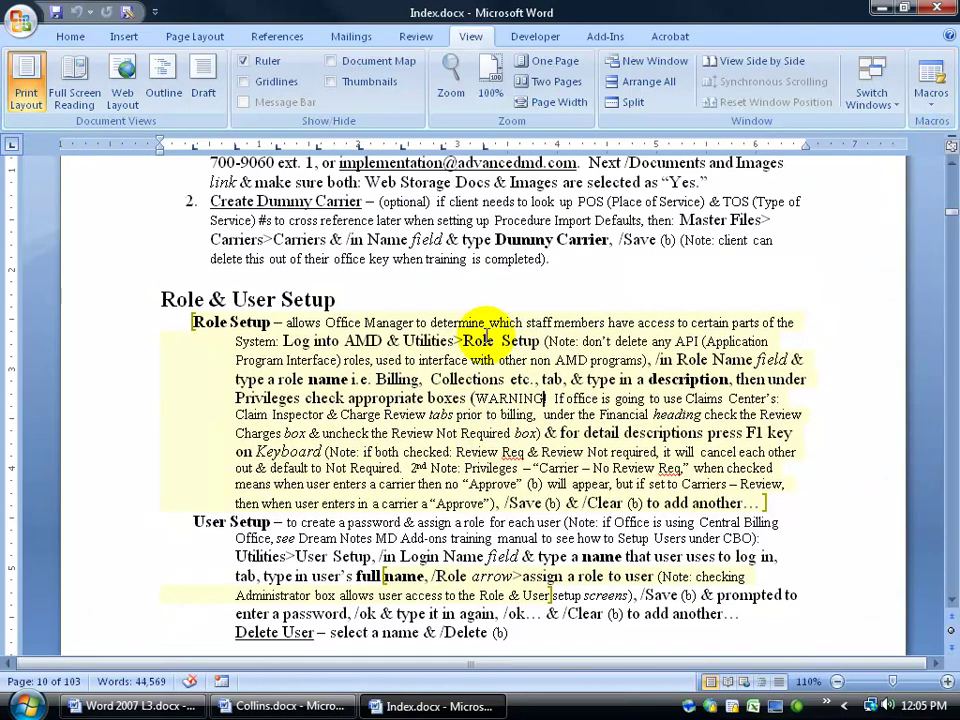
left_click_drag(287, 322, 456, 340)
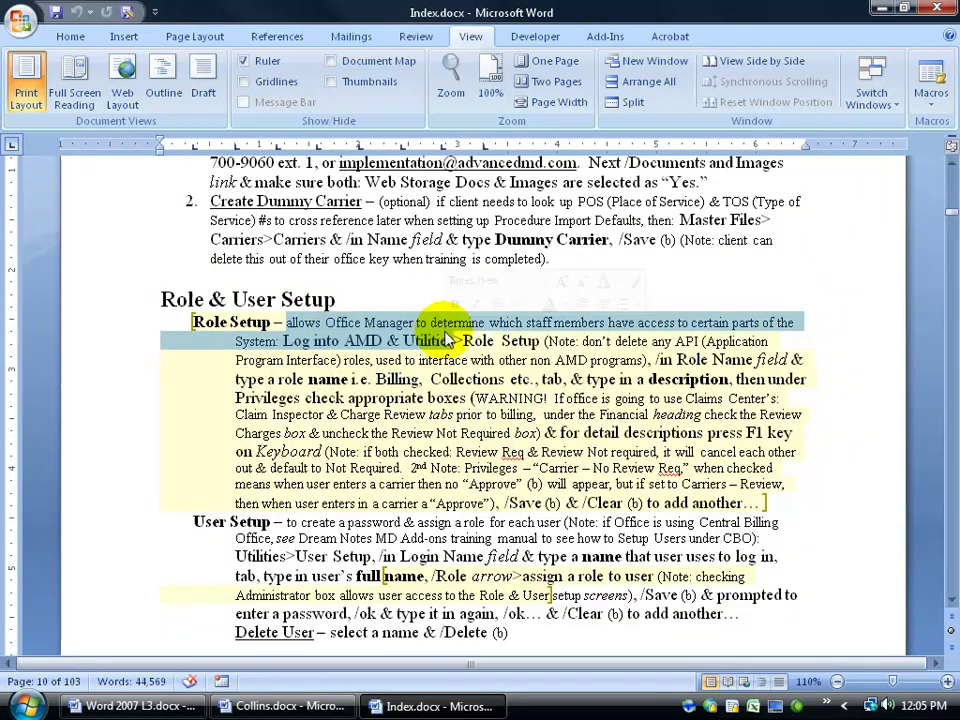
key("Return")
left_click(428, 358)
type("sdlfkjasdlfkj")
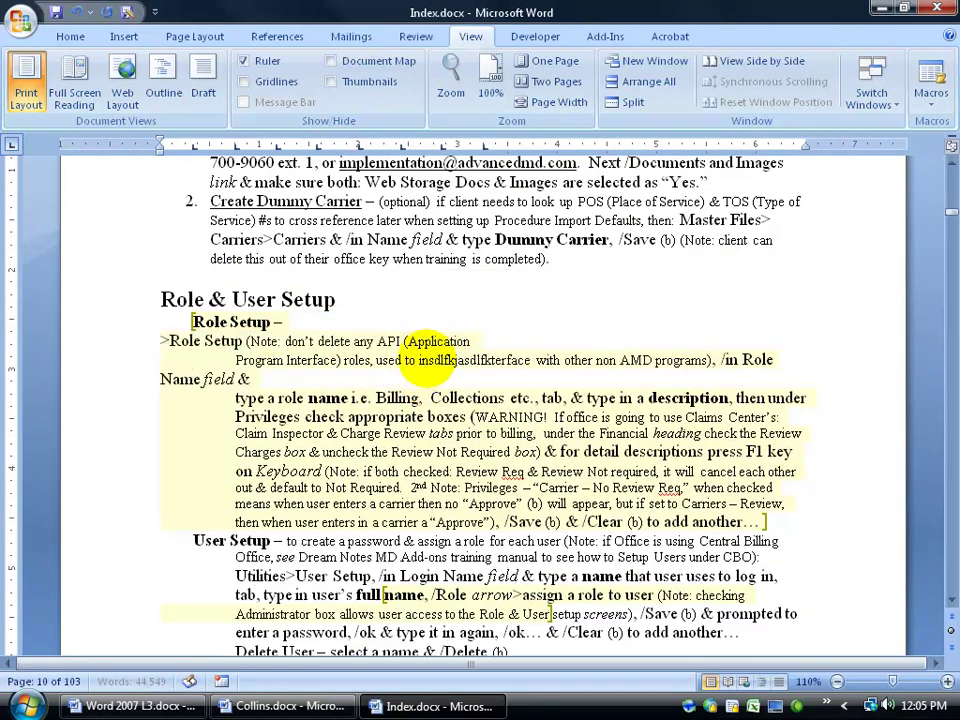
Step: Try to delete protected text in the Create Dummy Carrier item, from "when setting up" through "training is"
left_click_drag(484, 260, 384, 214)
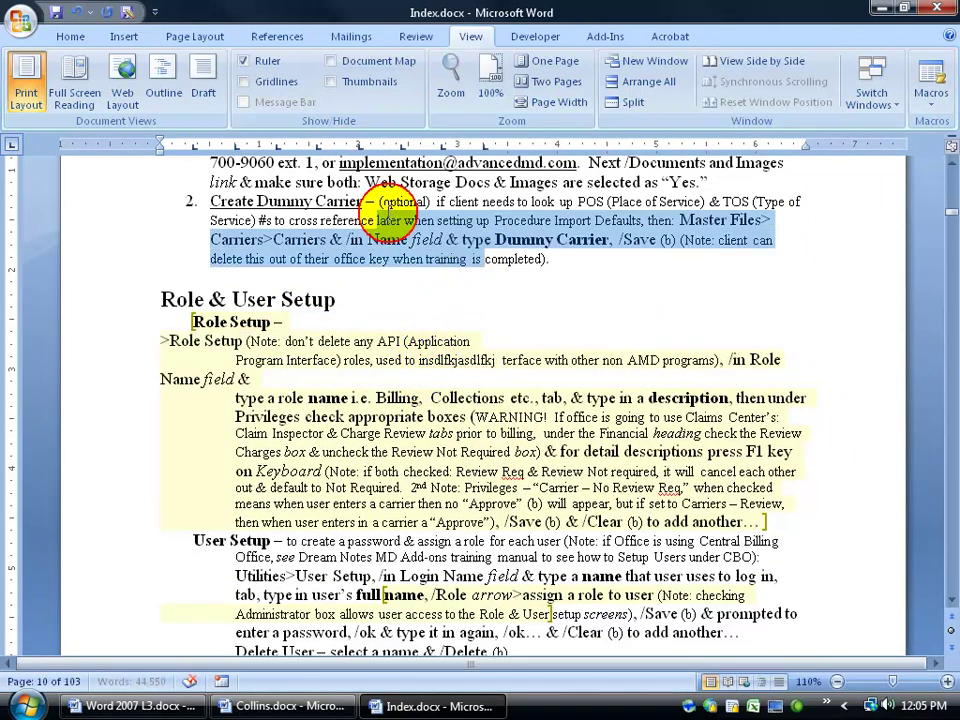
key("Delete")
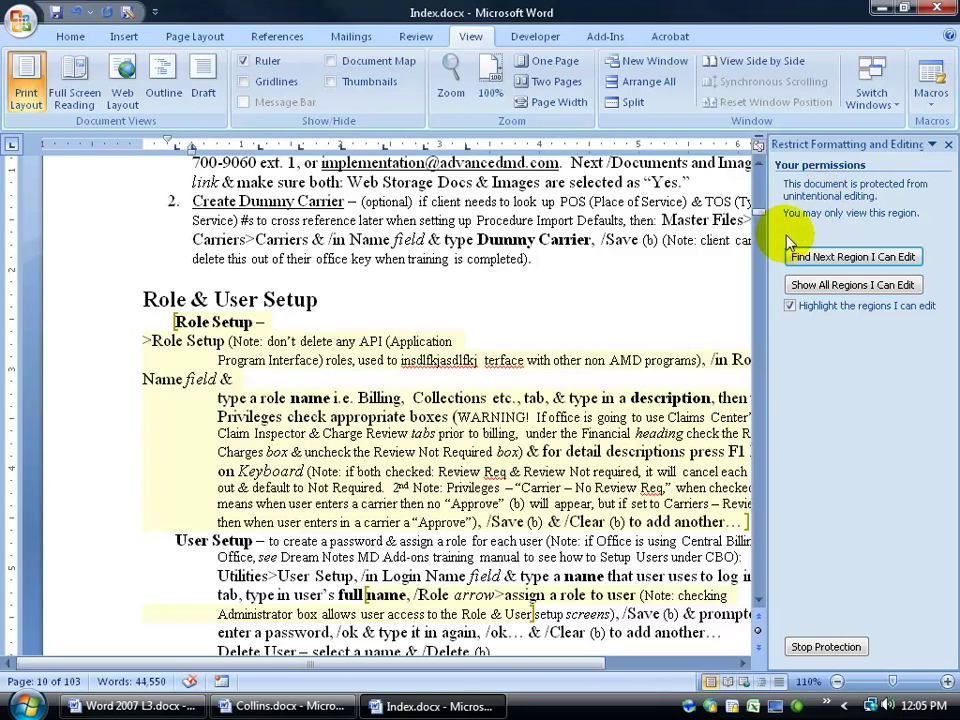
Step: Step through the editable regions one by one, from Role Setup to User Setup and System Defaults
left_click(812, 258)
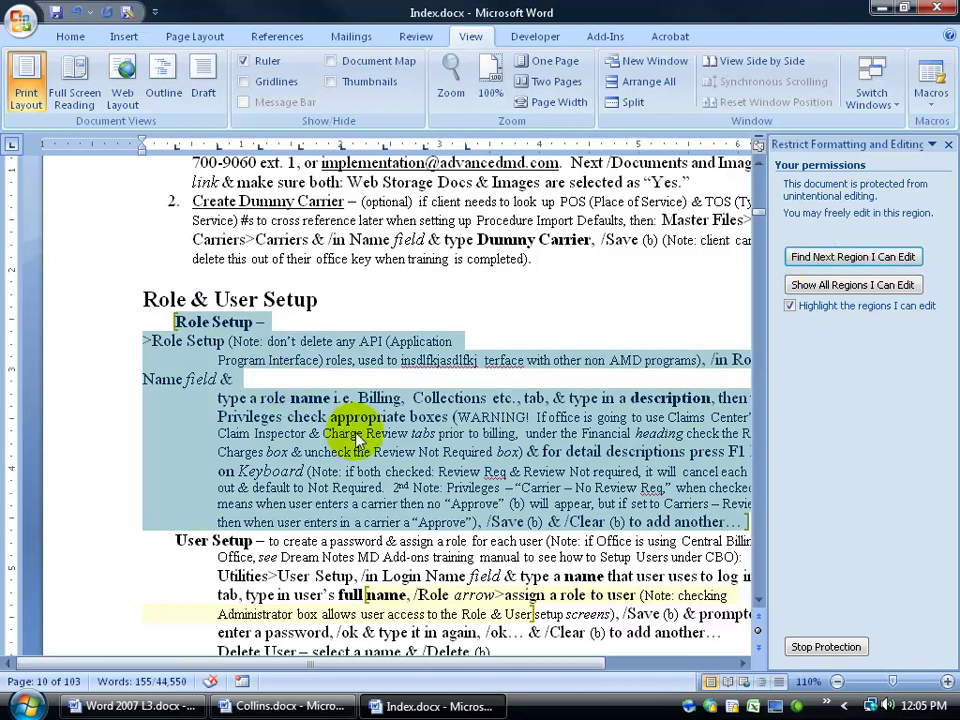
left_click(814, 257)
scroll(392, 589, "down", 2)
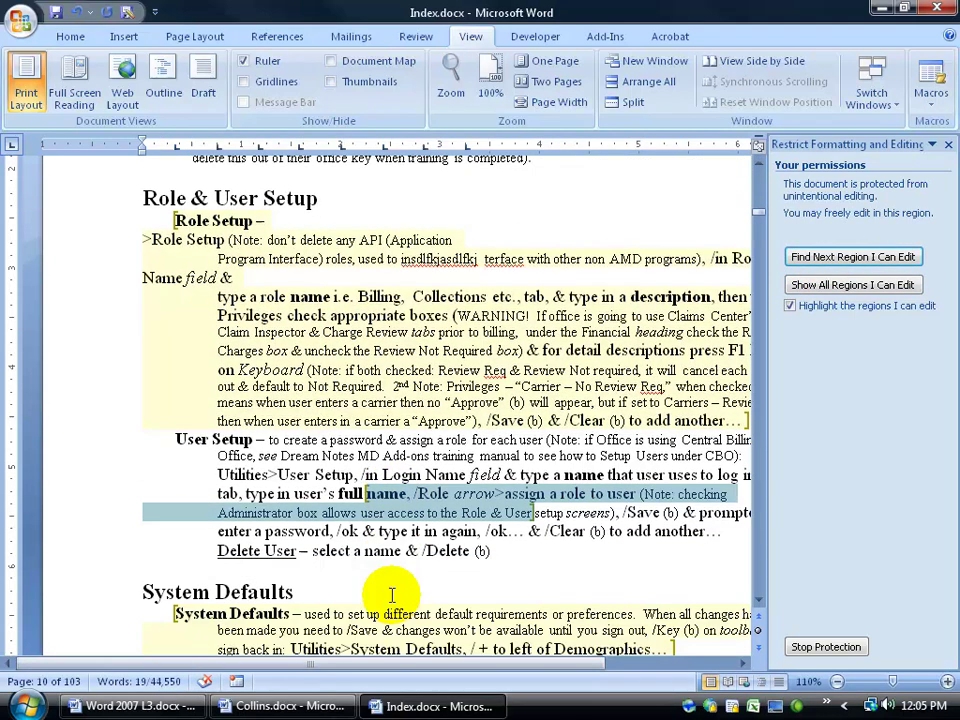
left_click_drag(418, 494, 498, 492)
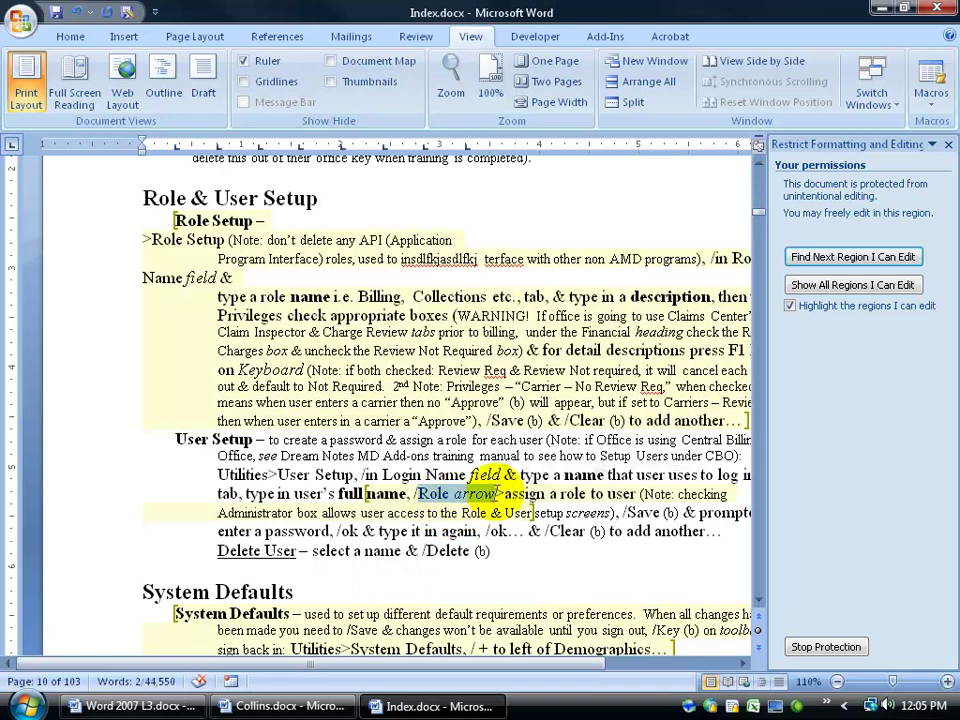
left_click(810, 258)
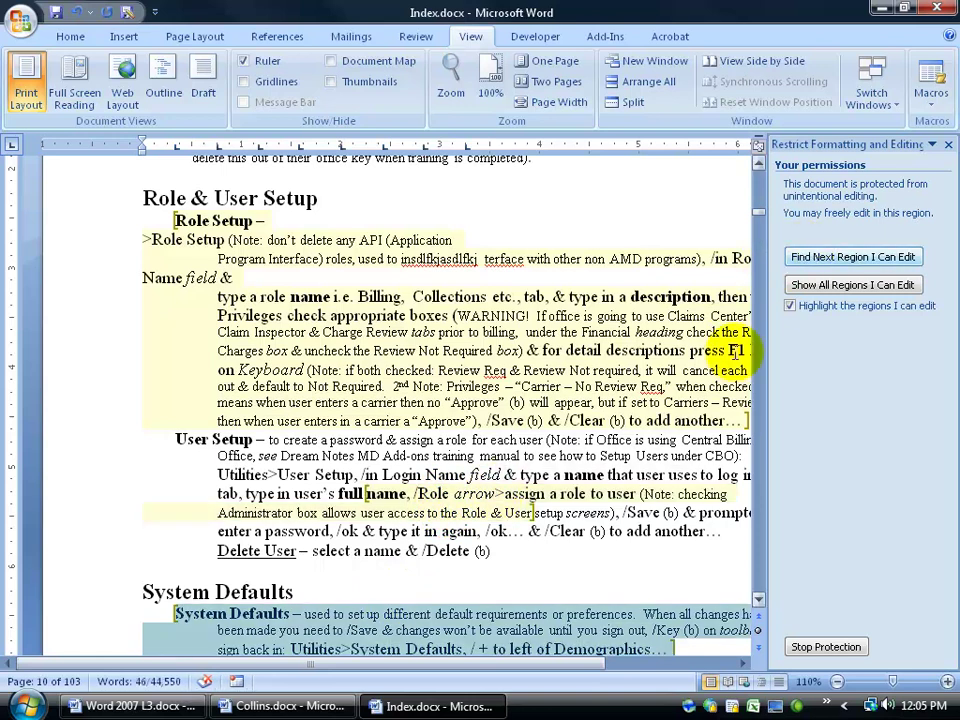
scroll(517, 580, "down", 3)
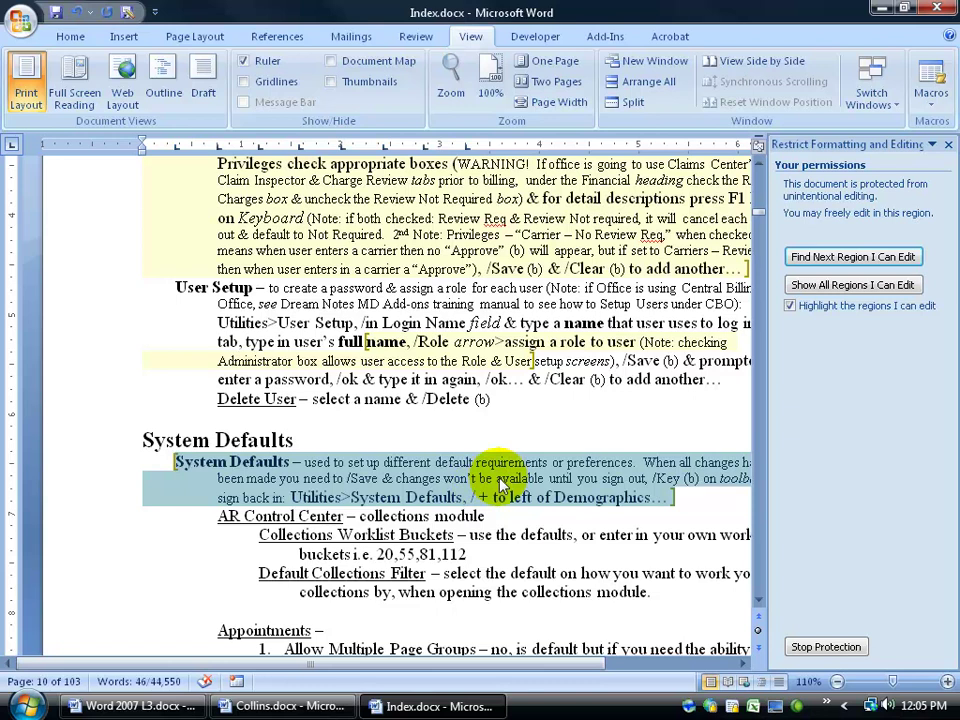
Step: Show all editable regions at once, clear the selection within Role Setup and close the protection pane
left_click(845, 286)
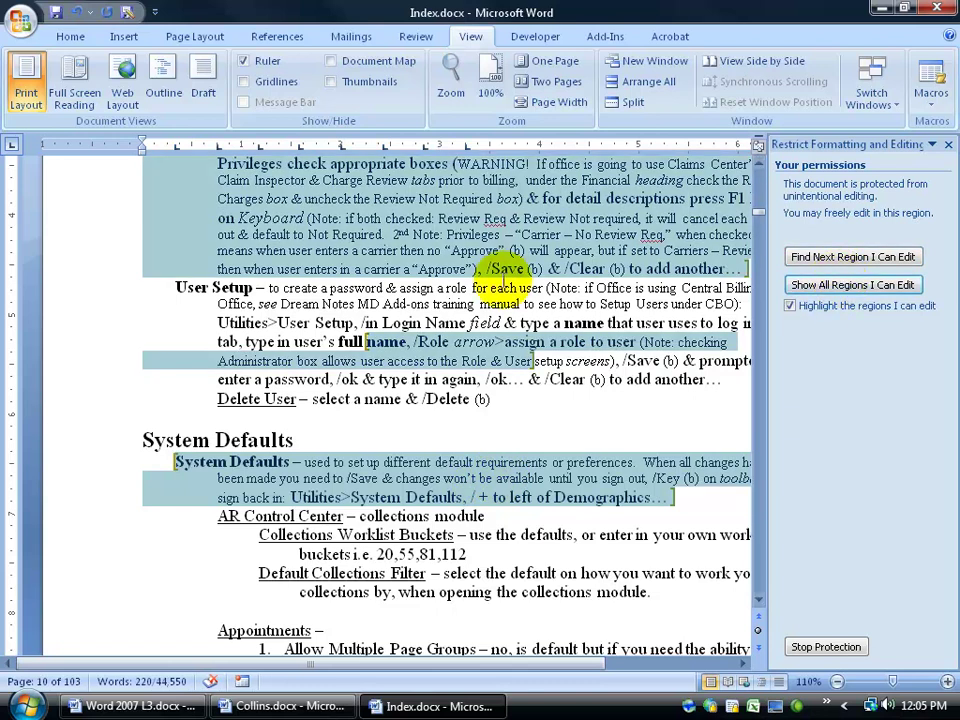
scroll(440, 368, "up", 3)
left_click(455, 373)
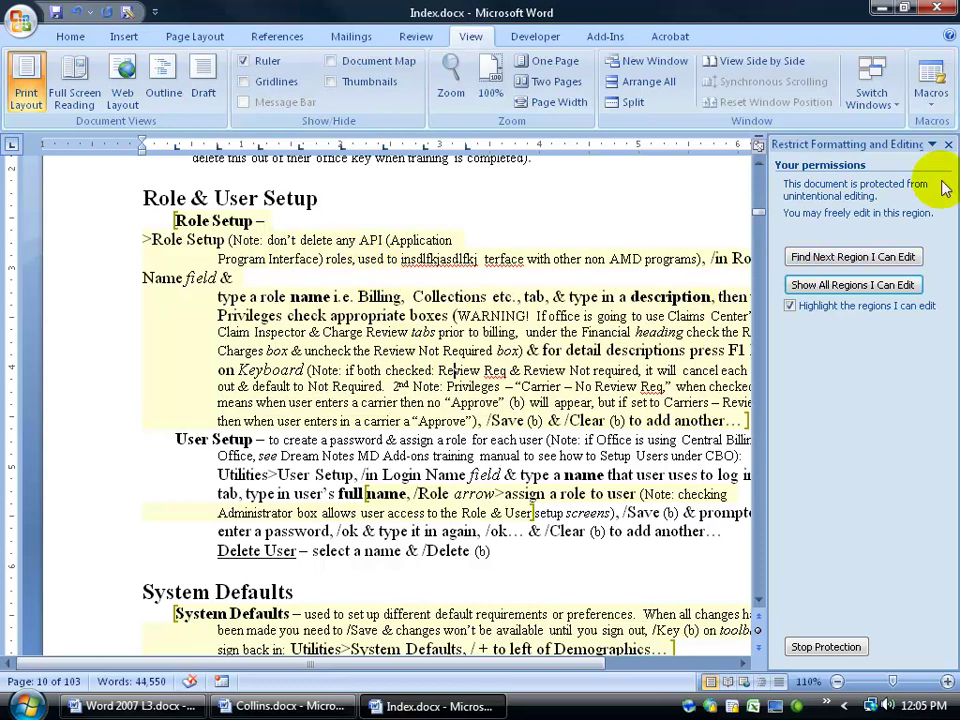
left_click(948, 144)
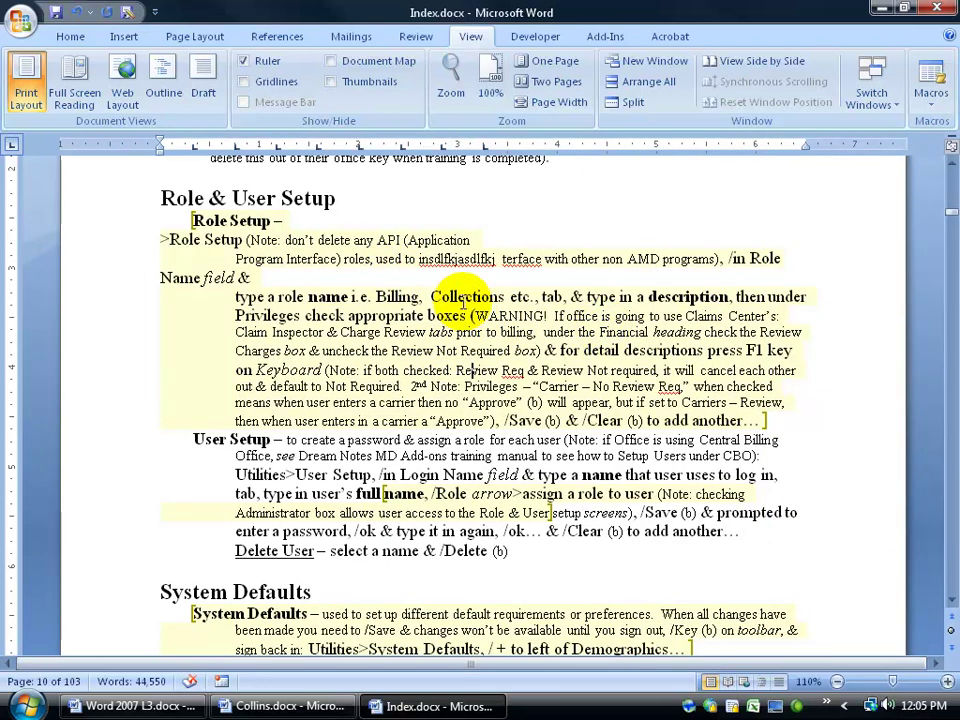
Step: Select "MD Add-ons" in the protected User Setup text, reopen the formatting and editing restrictions, and stop protection
left_click_drag(376, 457, 448, 458)
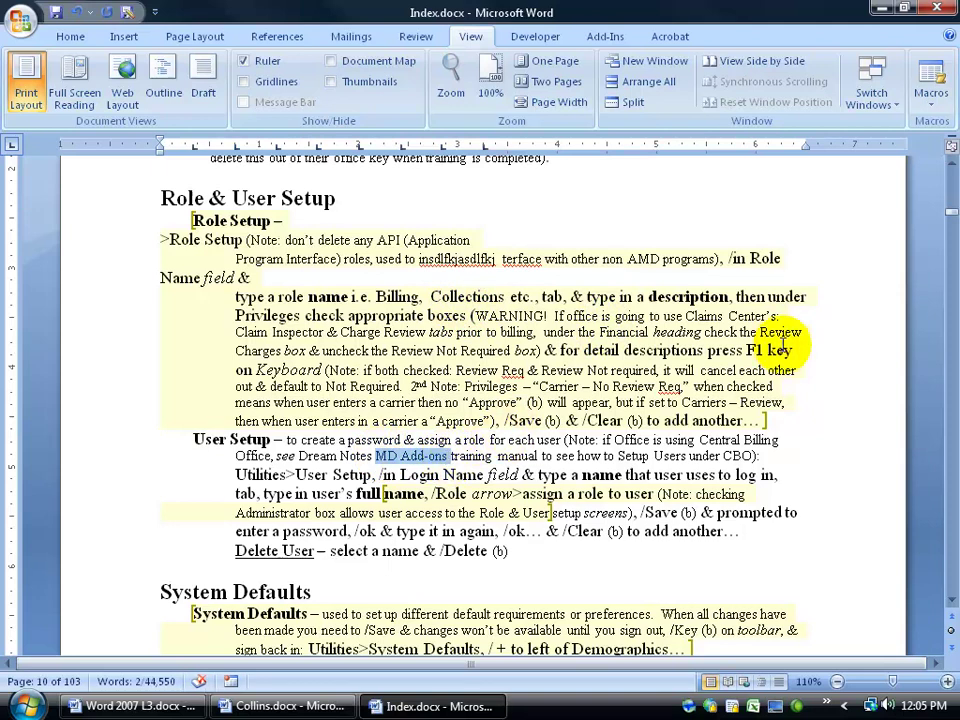
left_click(538, 40)
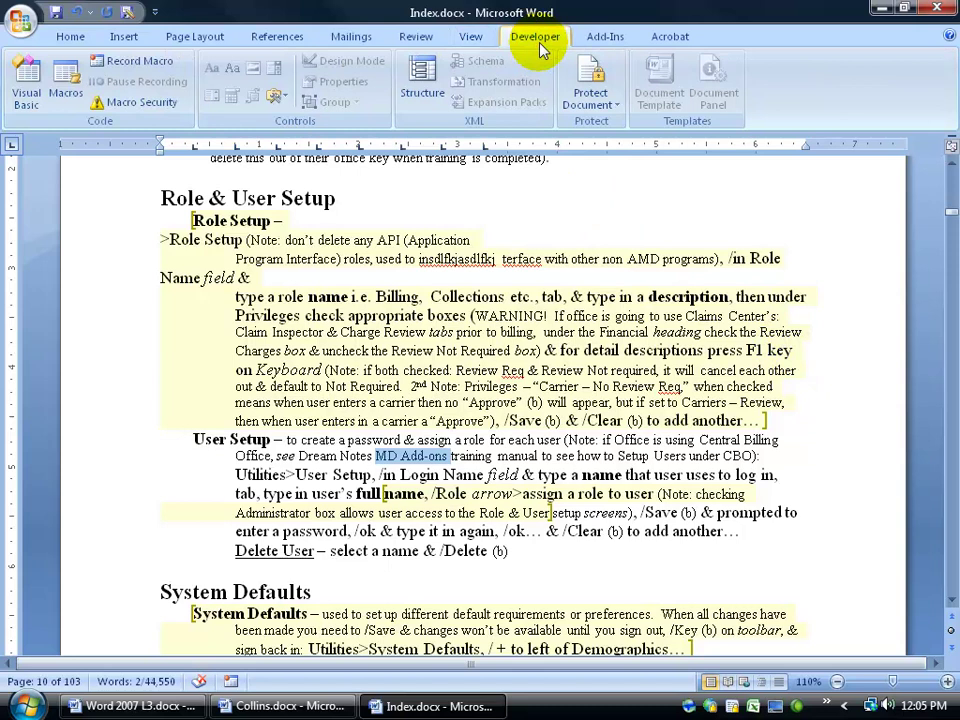
left_click(590, 95)
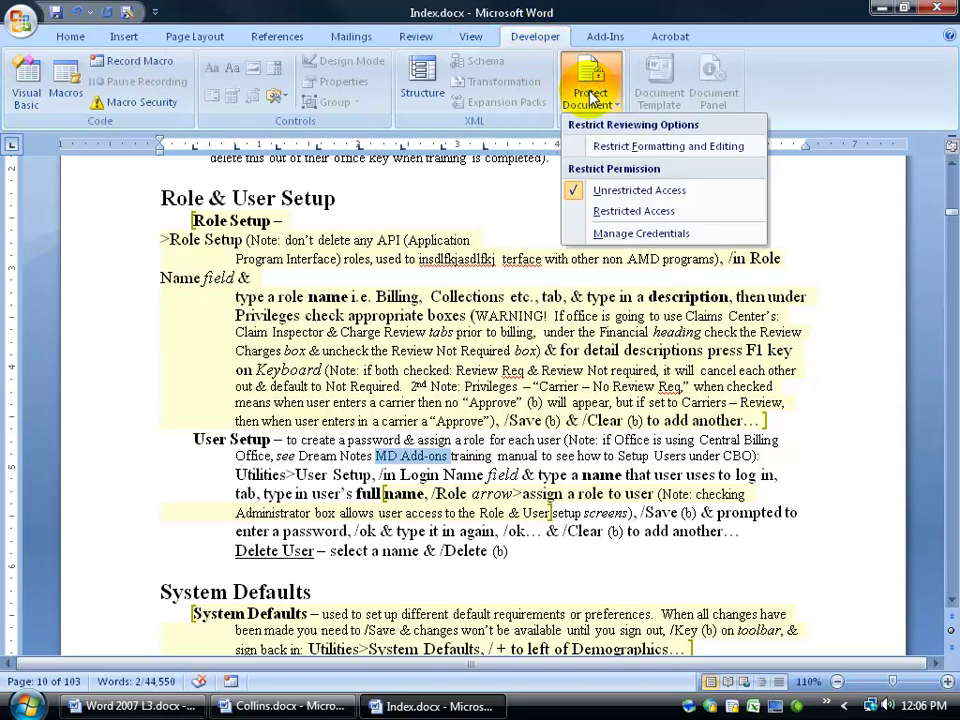
left_click(614, 150)
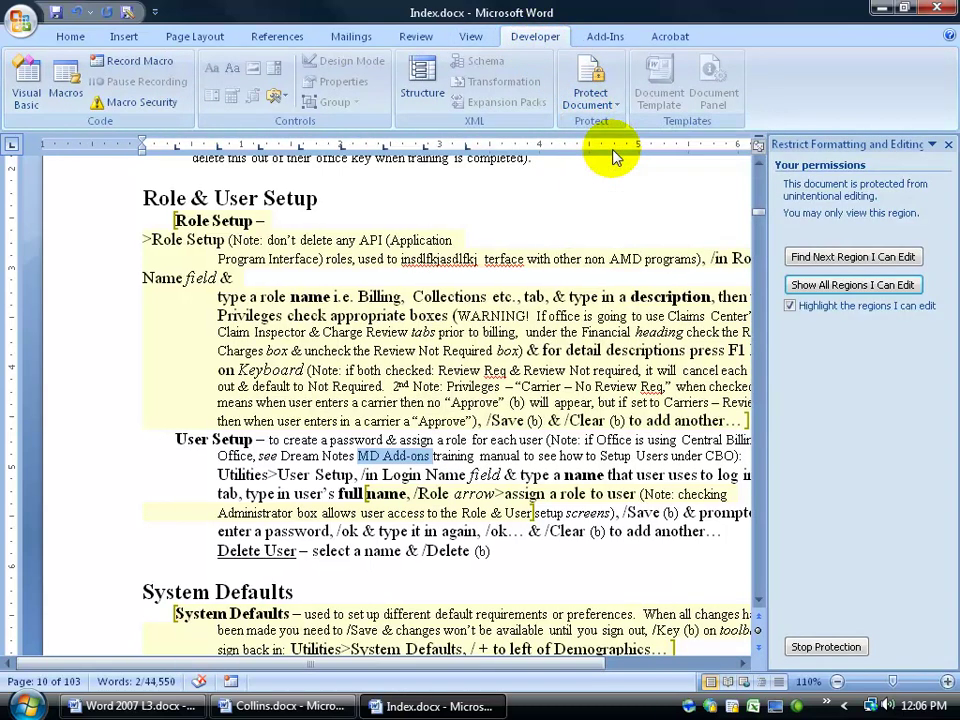
left_click(826, 647)
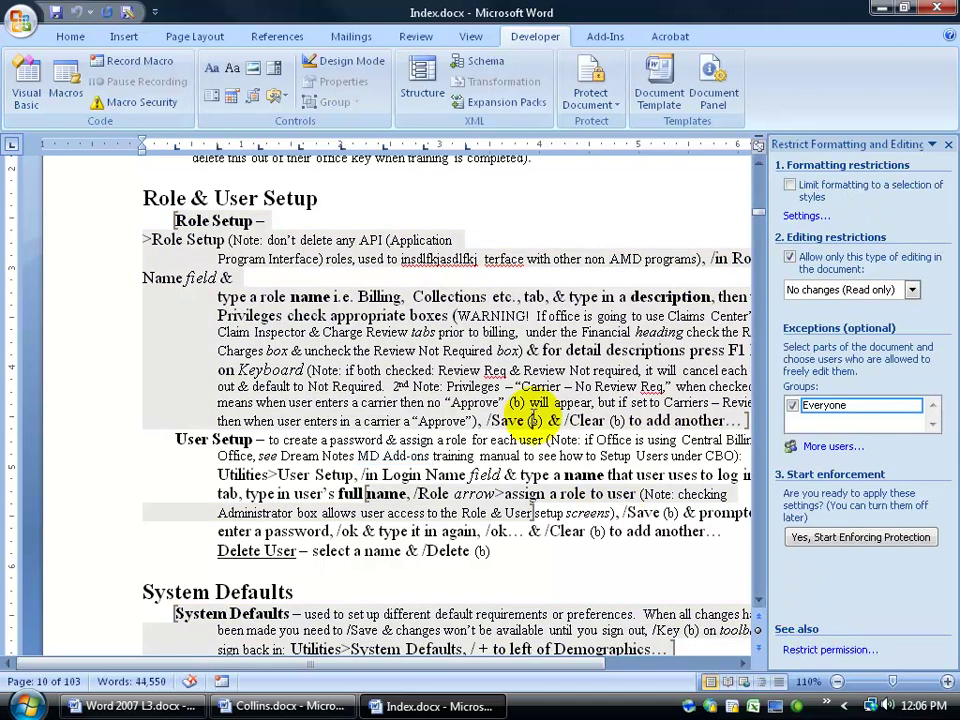
Step: Remove the Everyone editing exception from the Role Setup paragraph and from the User Setup passage
scroll(533, 418, "up", 1)
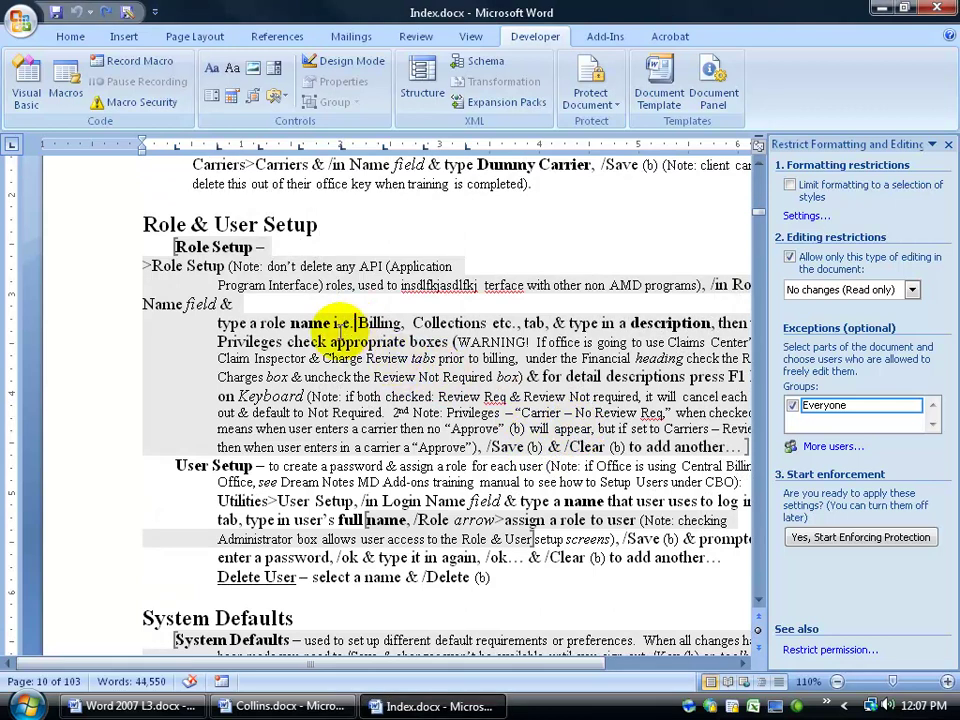
left_click(792, 405)
left_click(394, 377)
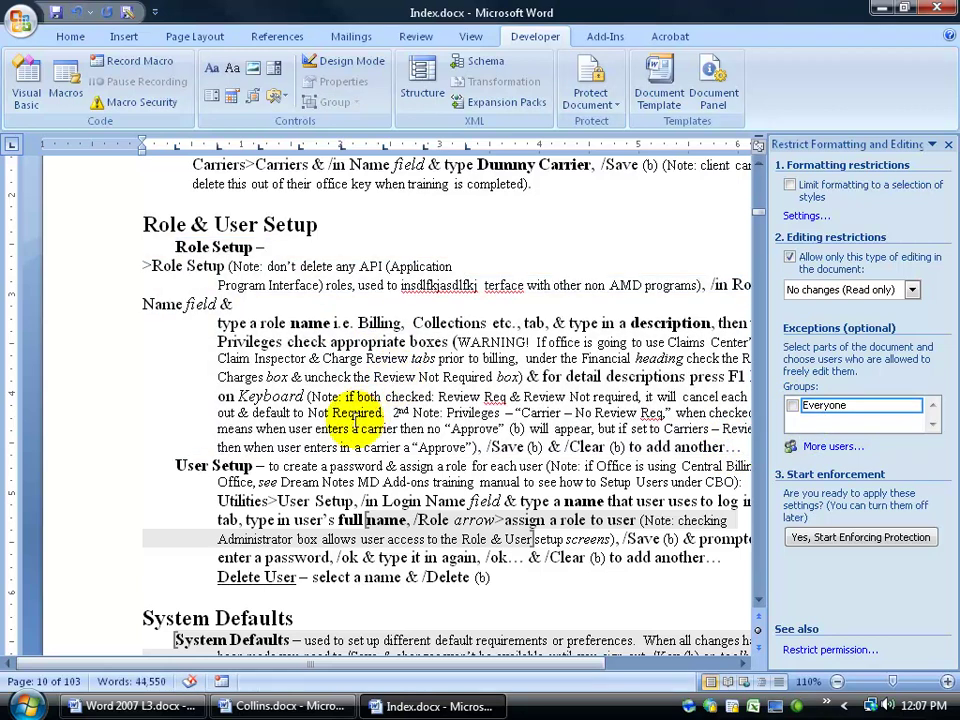
left_click(860, 405)
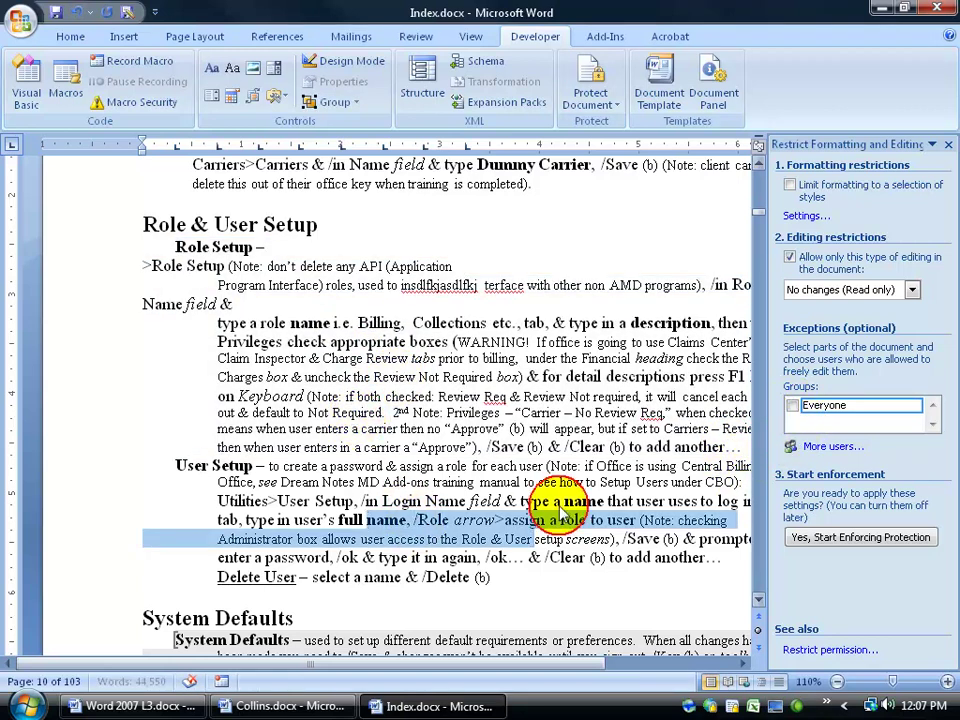
Step: Remove the Everyone editing exception from the introductory System Defaults paragraph
scroll(436, 530, "down", 3)
left_click(378, 524)
left_click(790, 407)
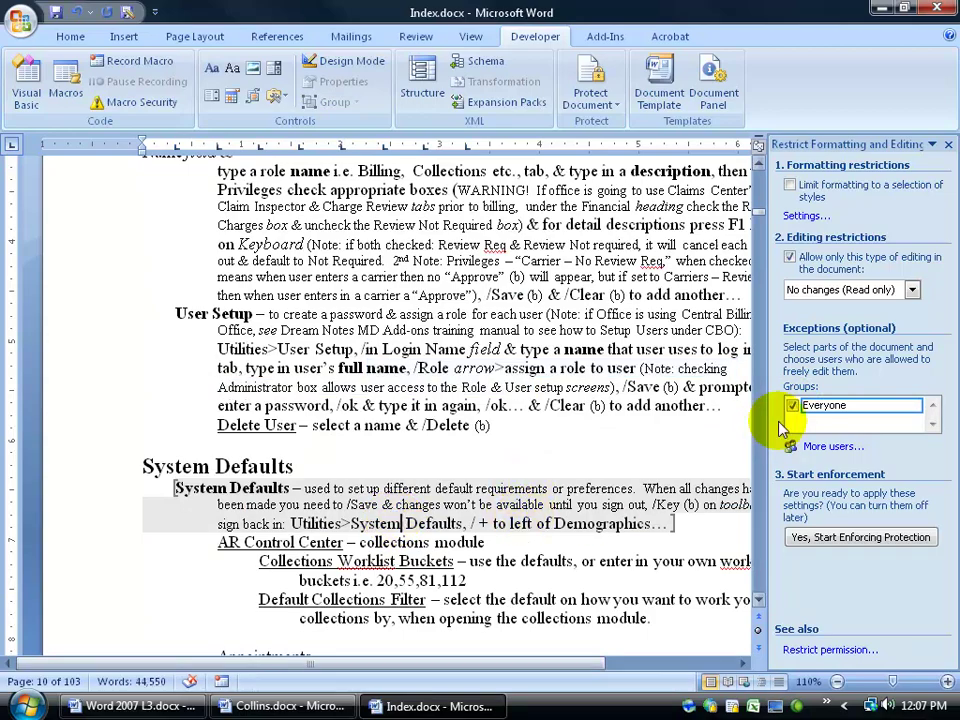
left_click(792, 405)
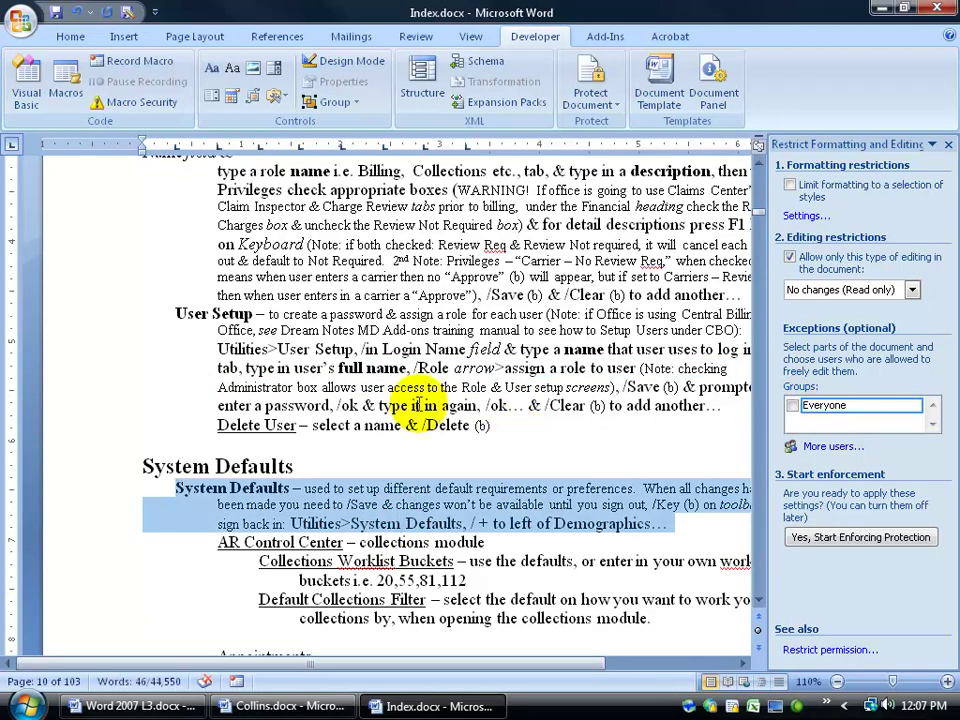